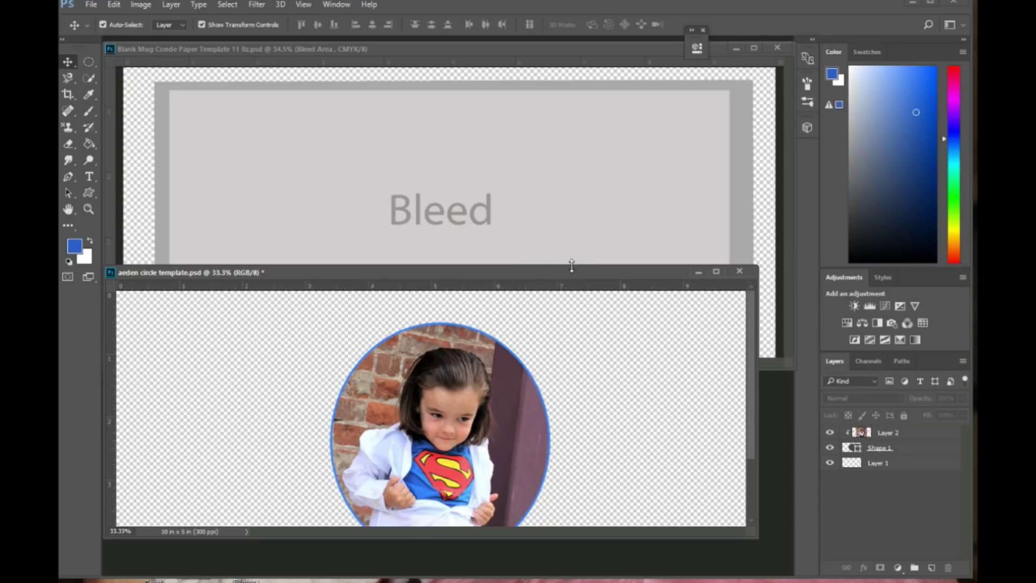
Step: Reposition the circle template's document window over the mug template and enlarge it to show more of the circular picture
mouse_move(574, 274)
mouse_down()
mouse_move(599, 279)
mouse_move(580, 278)
mouse_up()
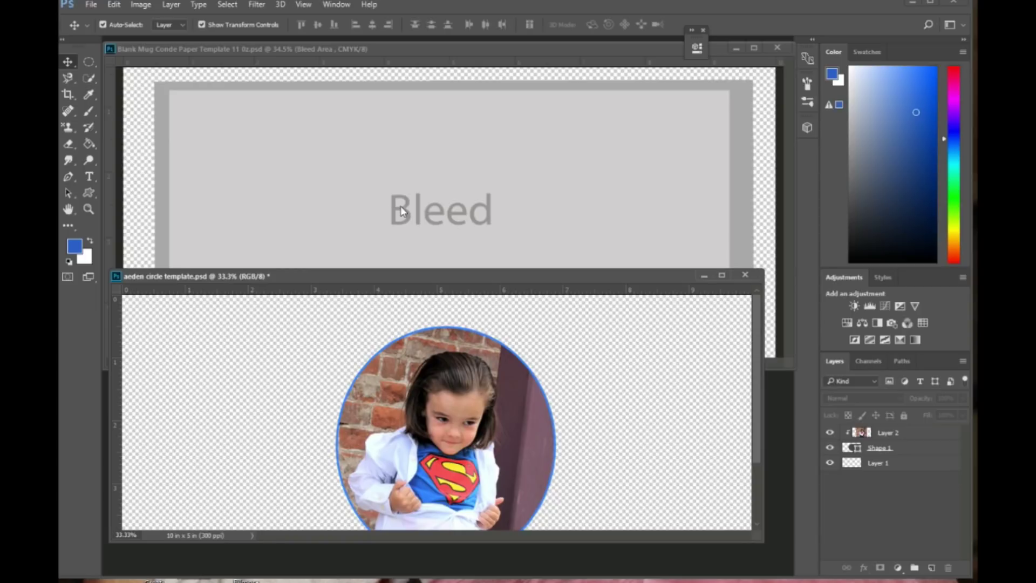
mouse_move(512, 290)
mouse_down()
mouse_move(521, 297)
mouse_move(511, 290)
mouse_up()
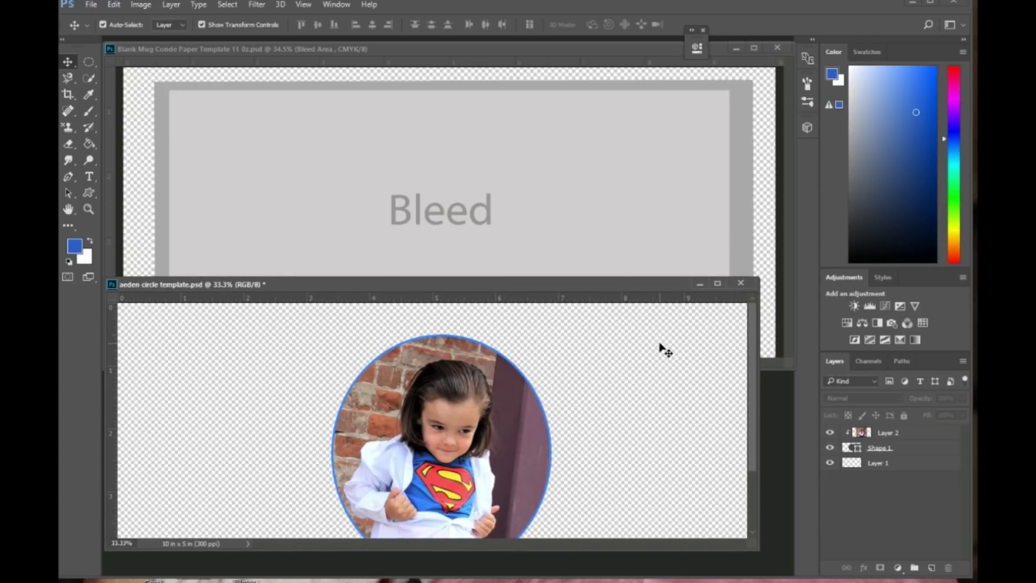
drag(612, 283, 611, 272)
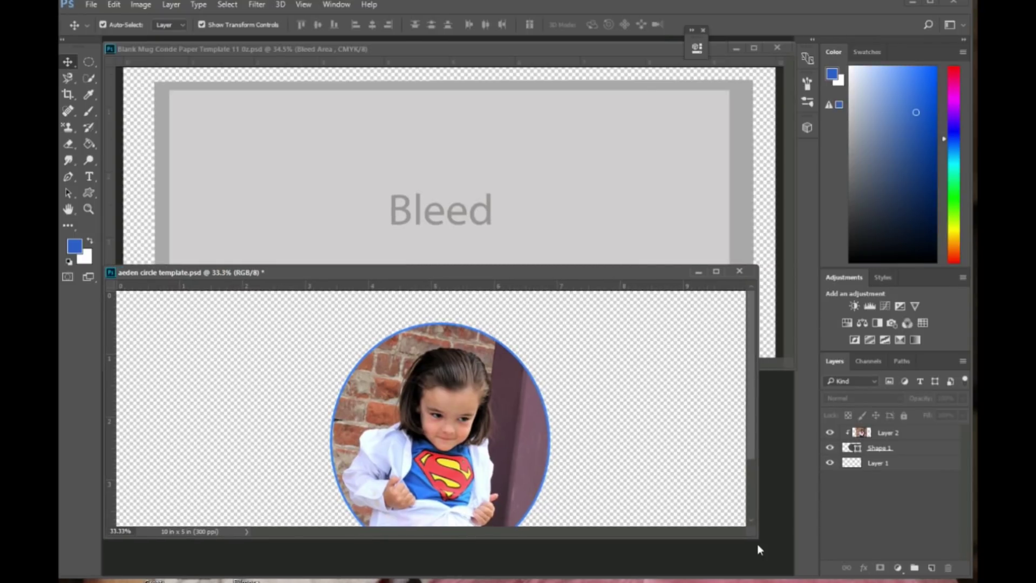
drag(755, 538, 800, 570)
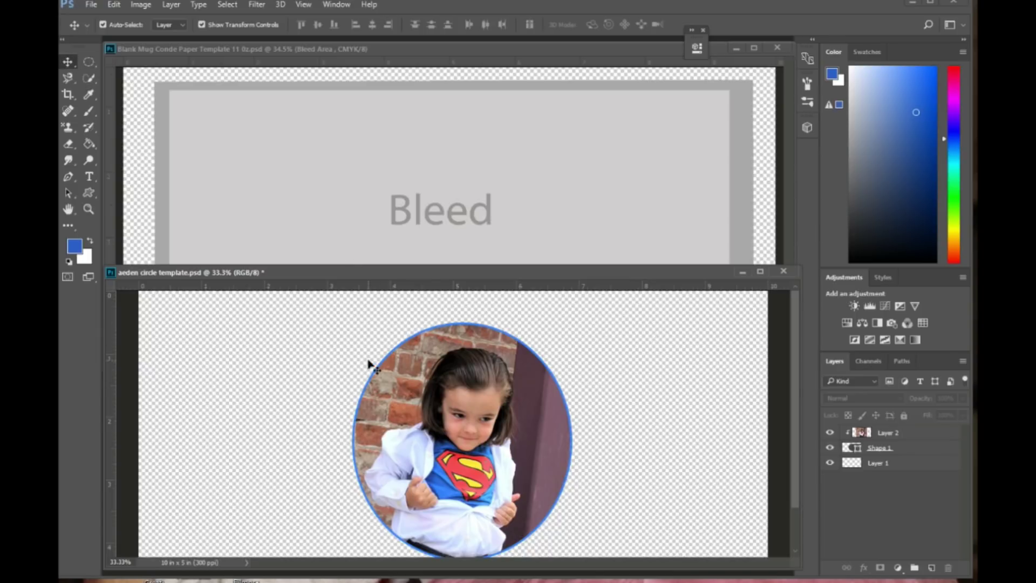
Step: Try to copy the circular picture into the mug template, and delete the photo layer this adds there
drag(455, 366, 464, 221)
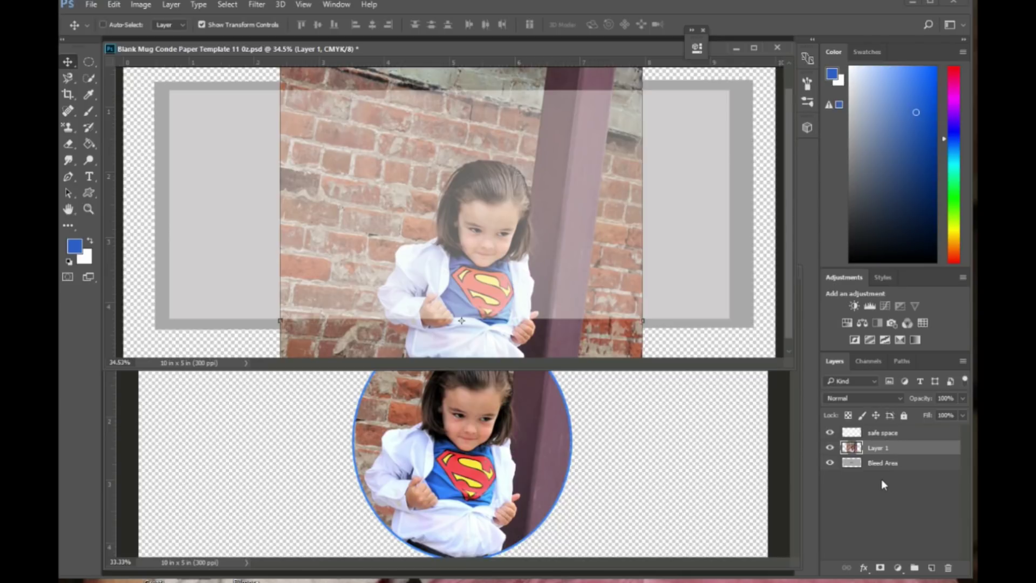
key(Delete)
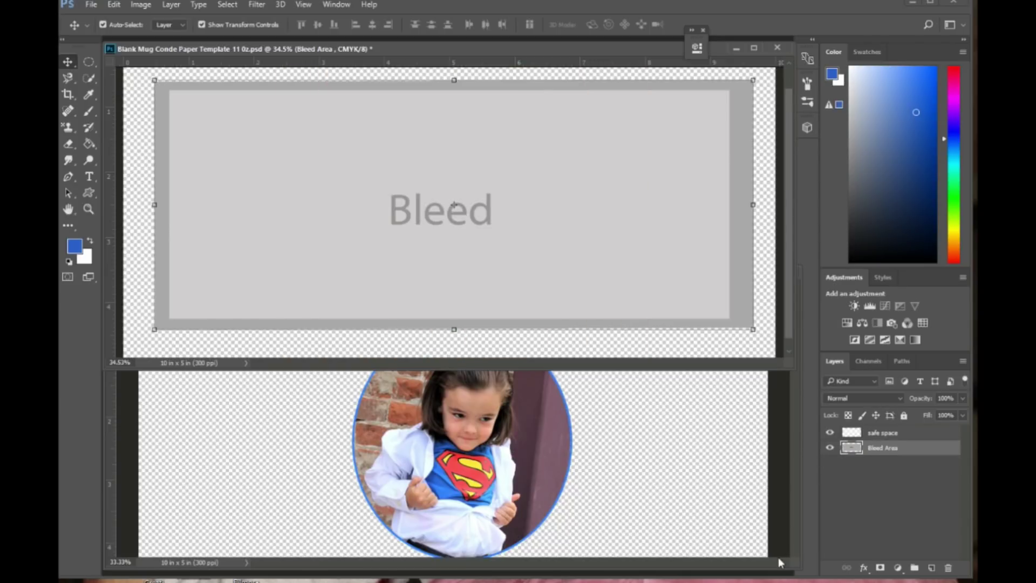
Step: Merge the visible layers of the circle template into one and move the merged circular picture to the canvas's left half
click(633, 407)
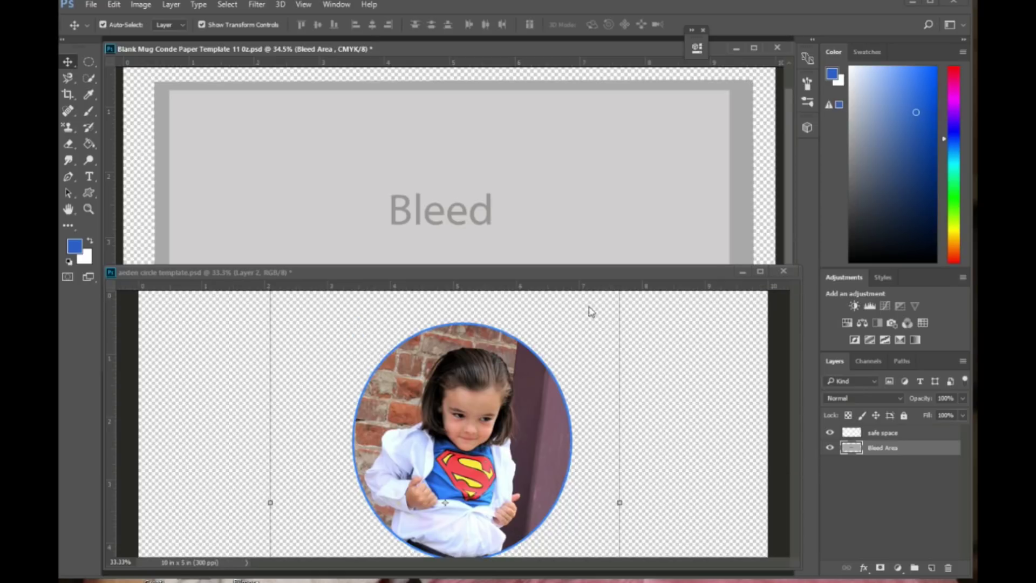
drag(582, 271, 581, 255)
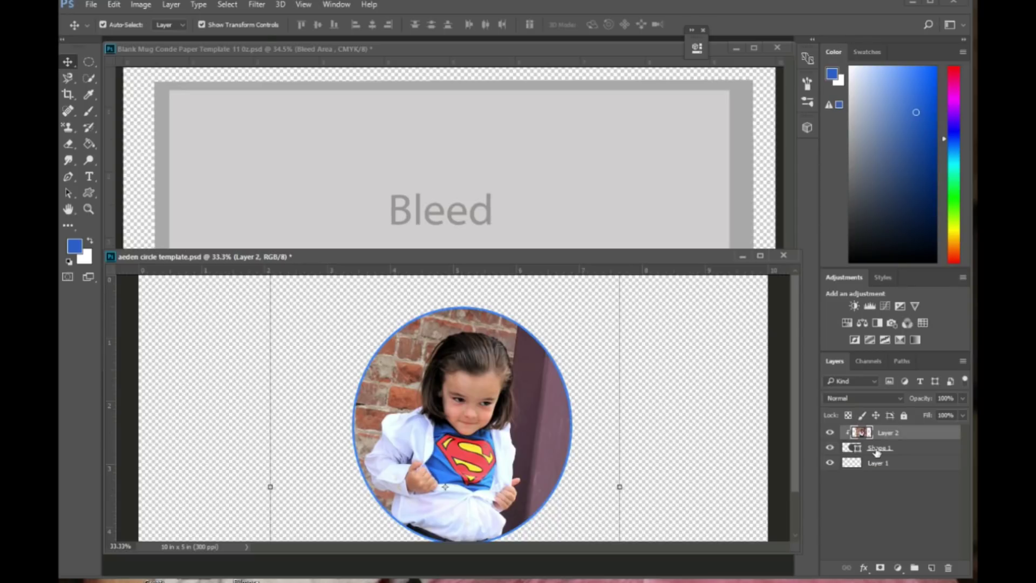
click(905, 447)
right_click(905, 447)
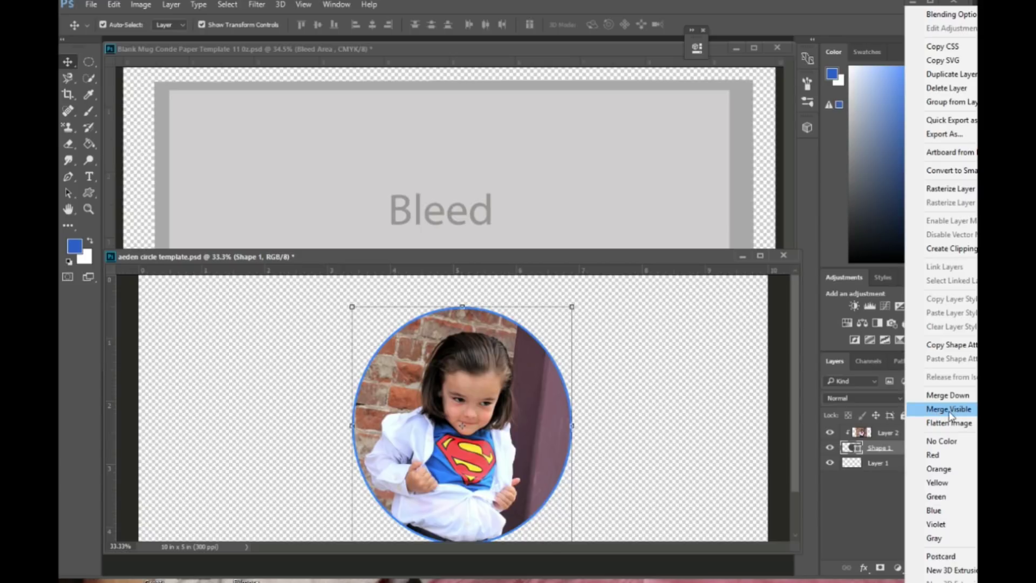
click(948, 412)
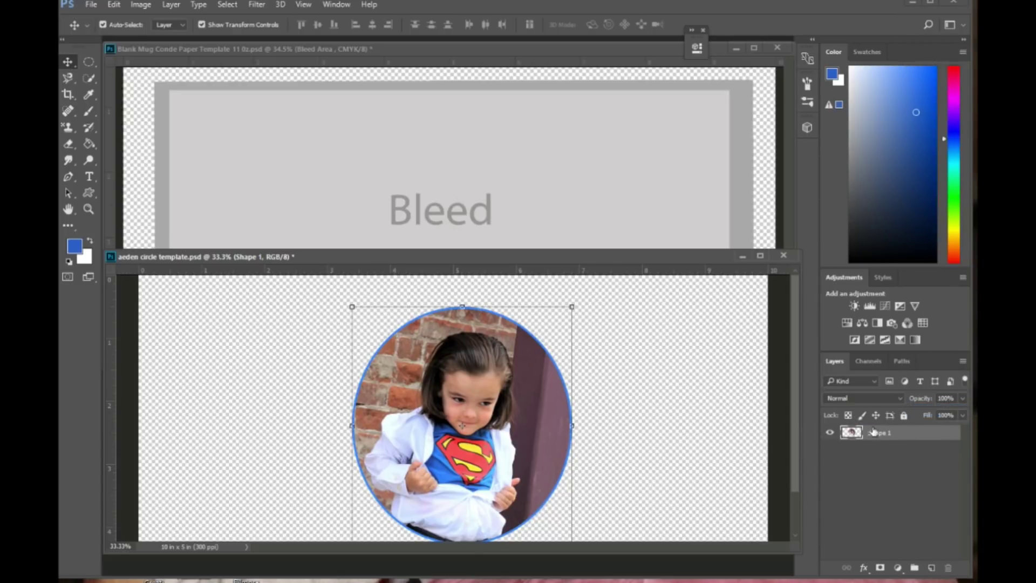
drag(491, 440, 328, 425)
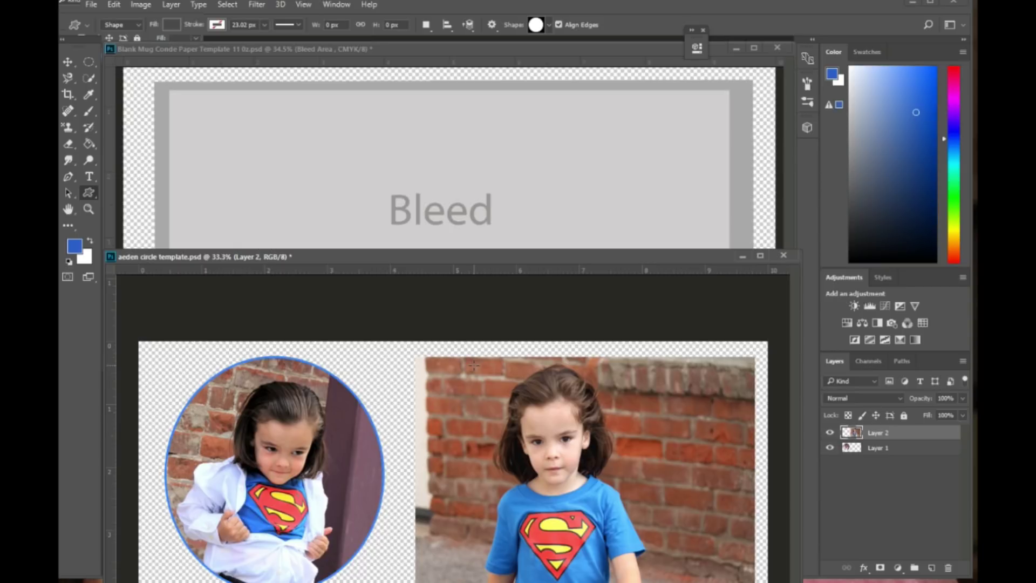
Step: Draw a 981 px circle over the second photo, place it beneath the photo layer and clip the photo to it
drag(544, 419, 707, 571)
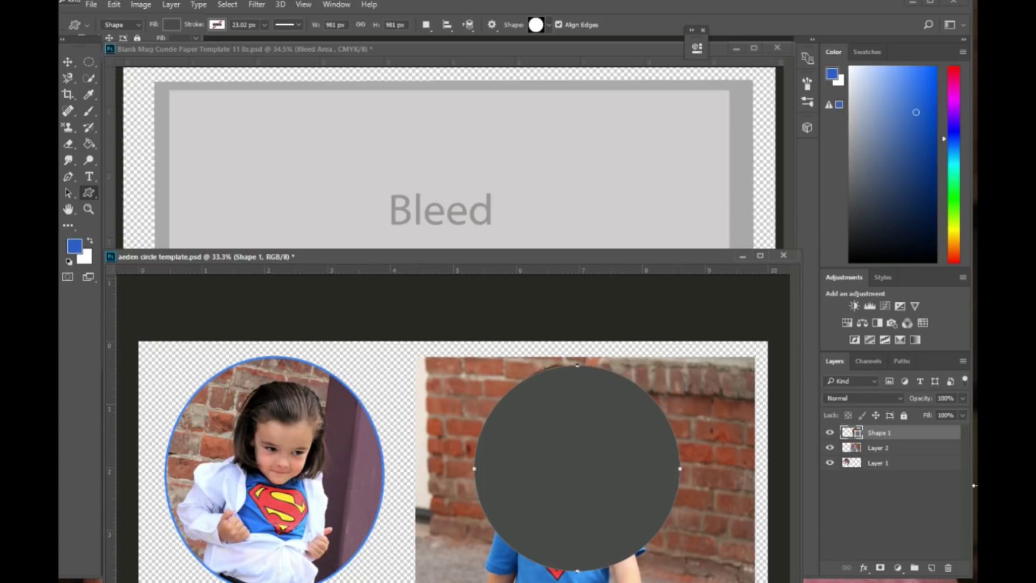
double_click(898, 432)
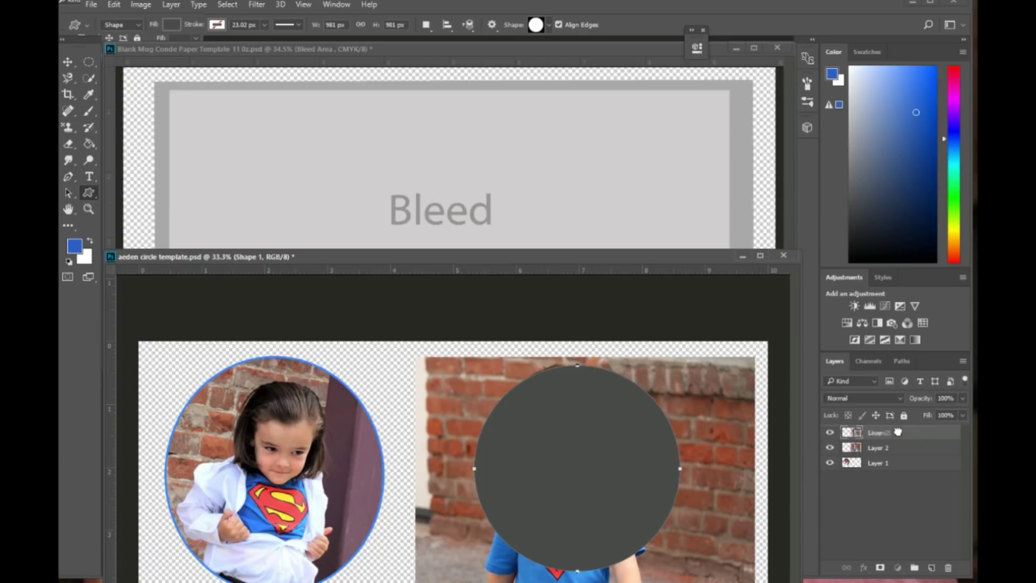
drag(897, 431, 895, 456)
right_click(907, 434)
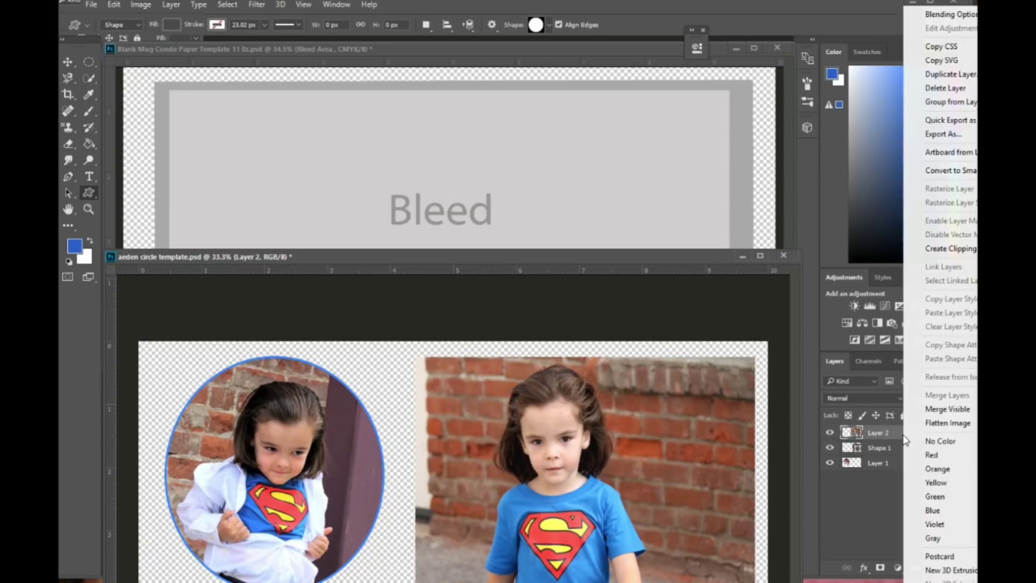
click(943, 250)
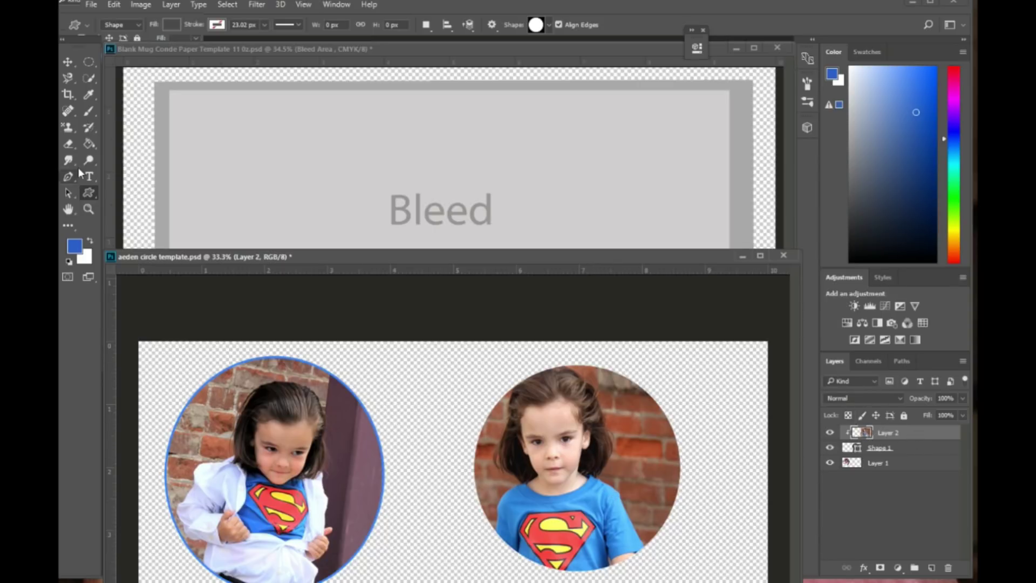
Step: Reposition the clipped second photo inside its circle and scale it to 96.79% width and 95.16% height
click(67, 61)
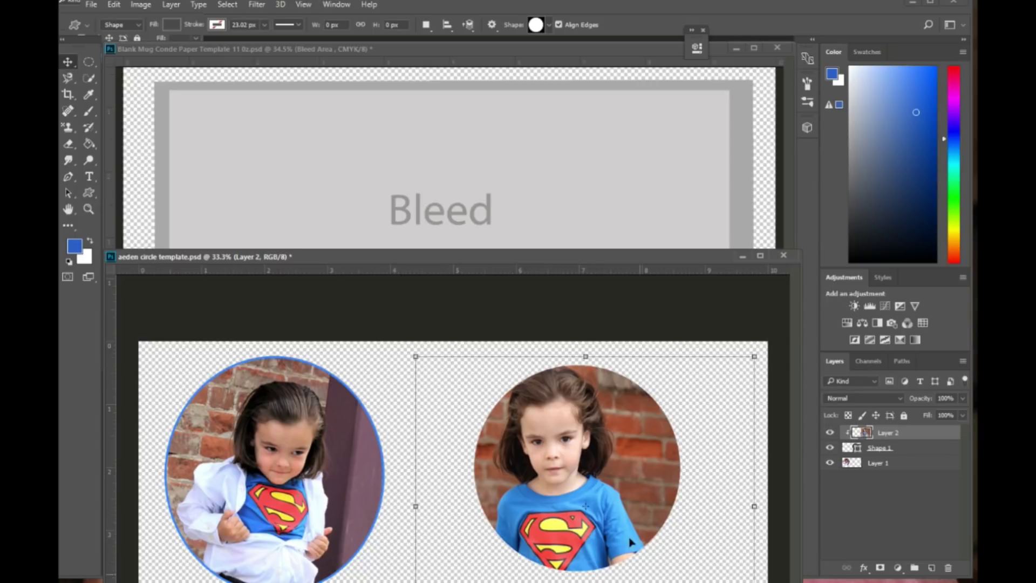
drag(589, 483, 614, 496)
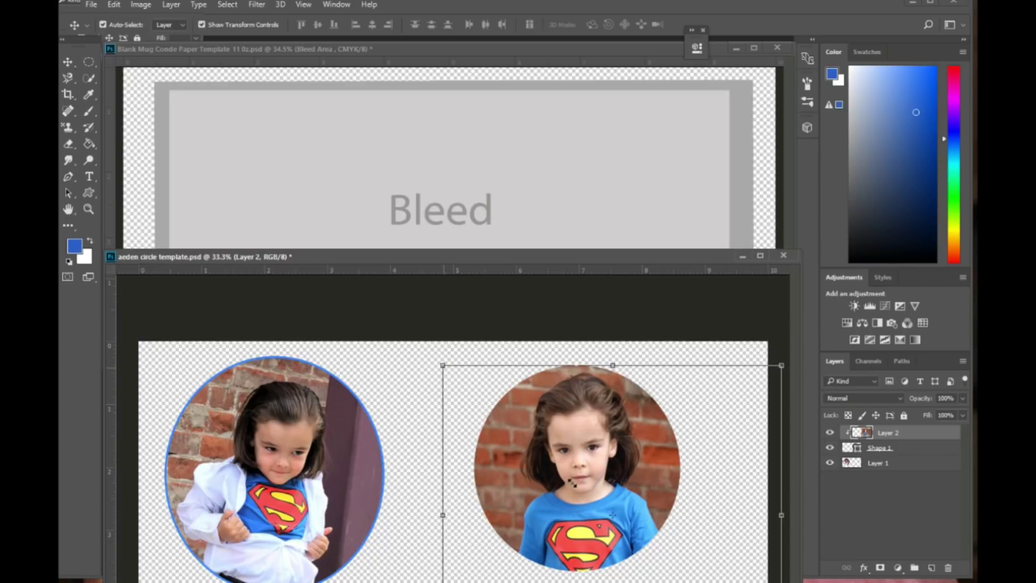
drag(573, 484, 579, 487)
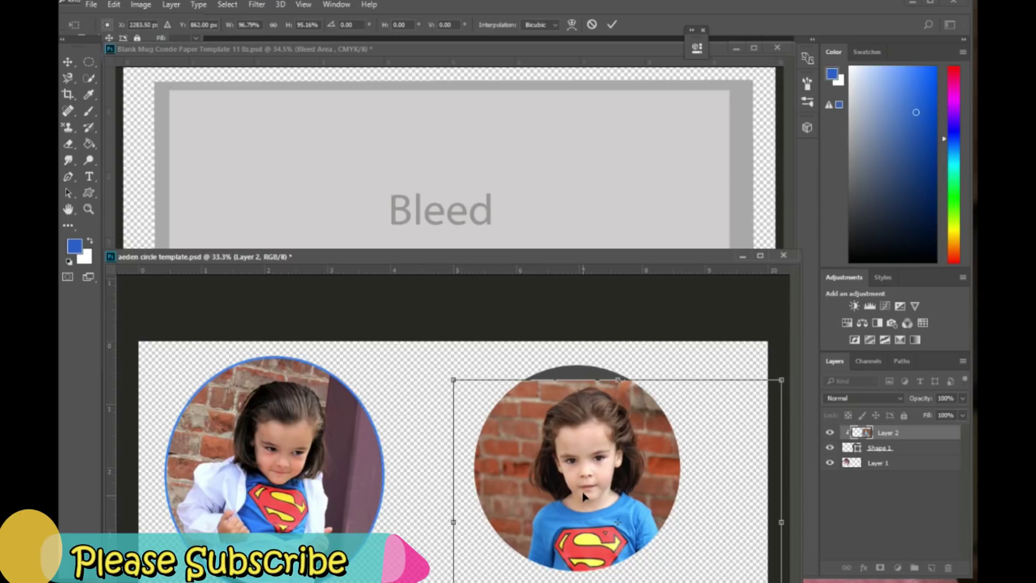
drag(583, 474, 571, 492)
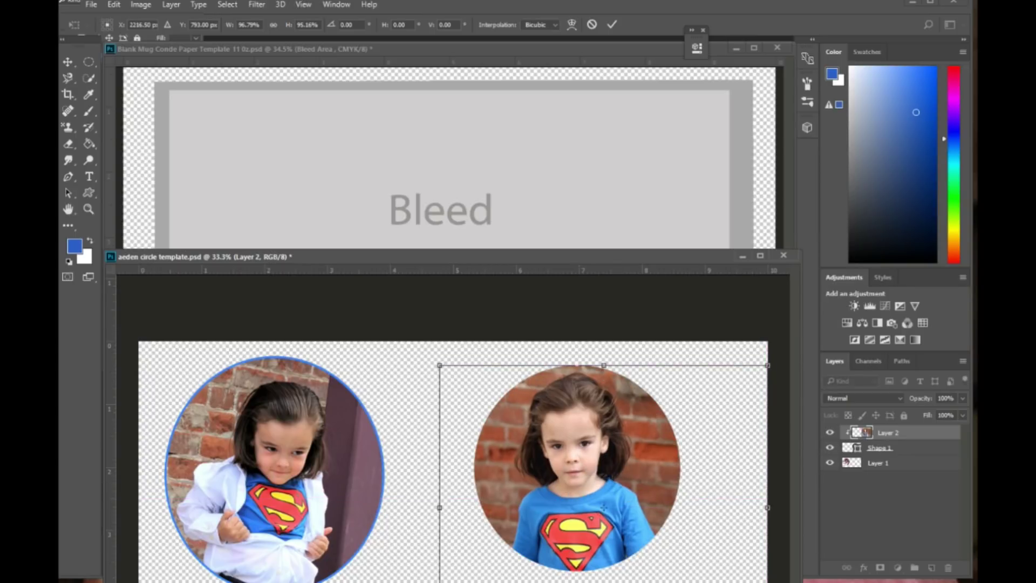
key(Return)
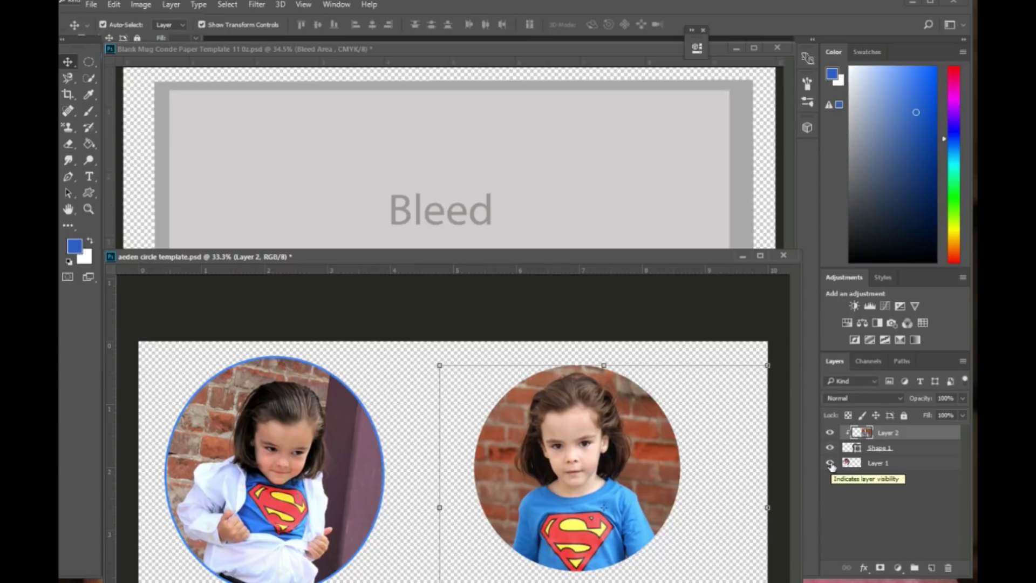
Step: Give the second photo's circle shape a stroke in the recently used blue that matches the first circle's outline
click(880, 447)
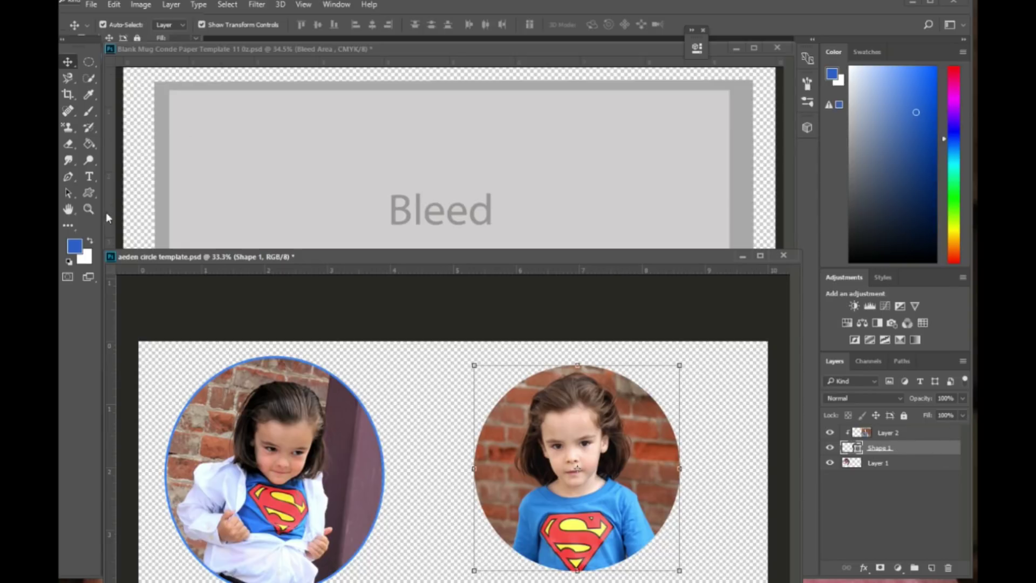
click(88, 192)
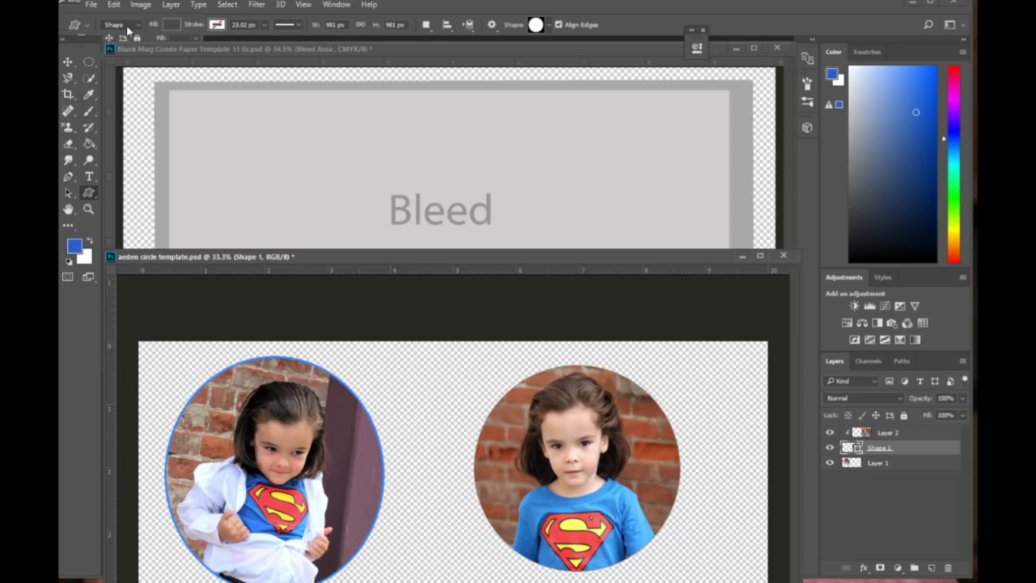
click(219, 27)
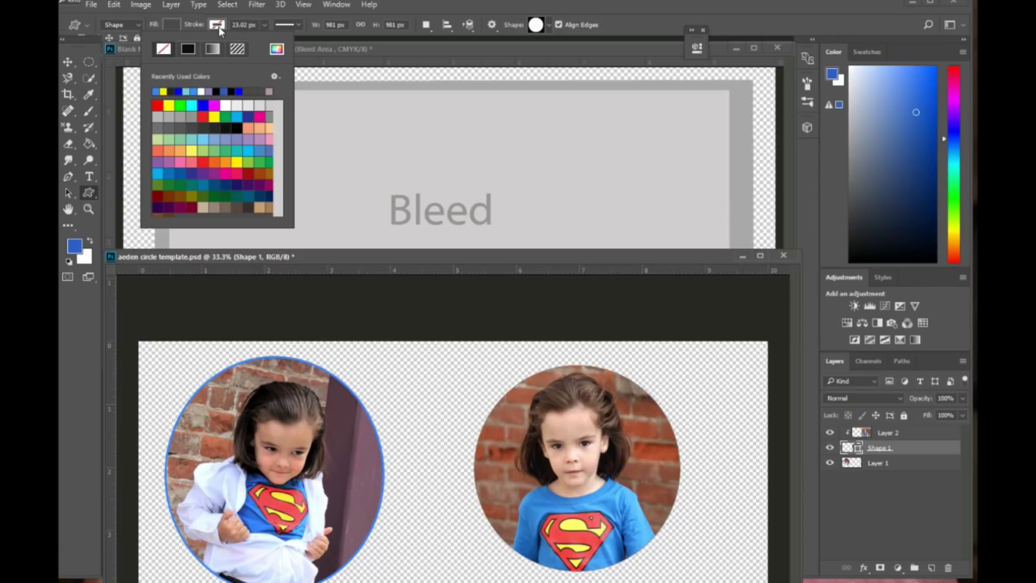
double_click(160, 90)
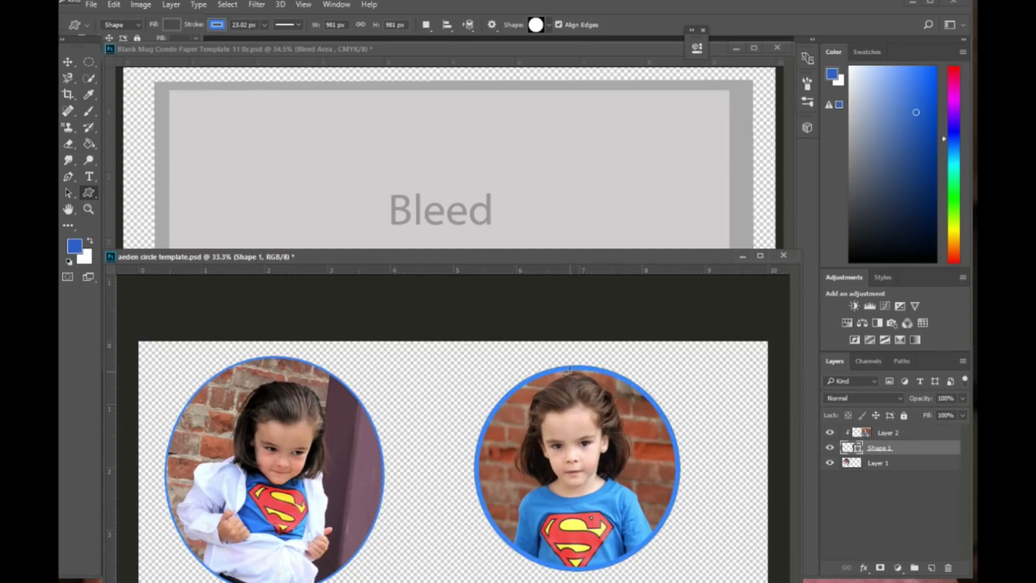
Step: Reduce the blue stroke width of the second photo's circle to 10 px
click(264, 25)
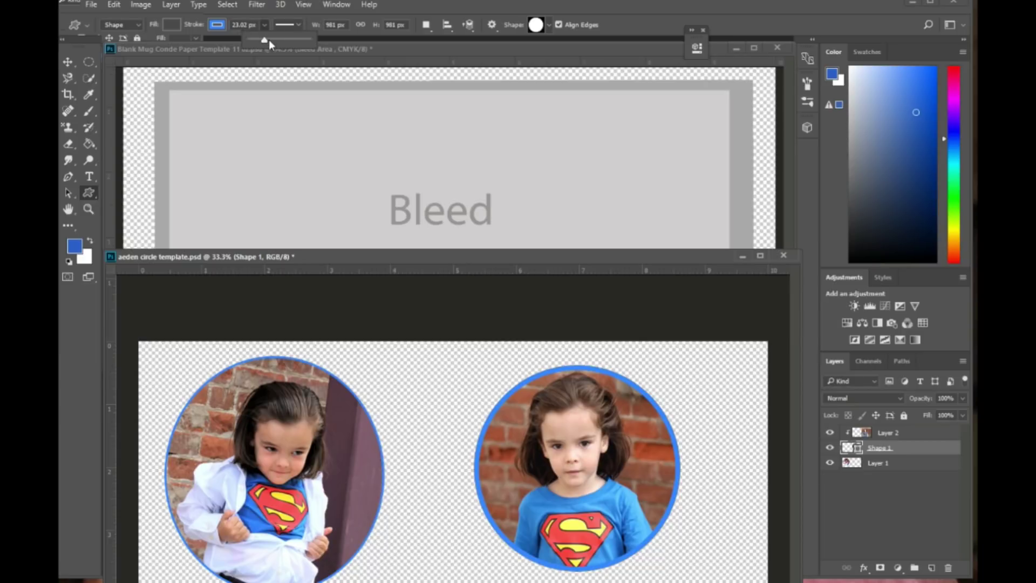
drag(264, 40, 262, 40)
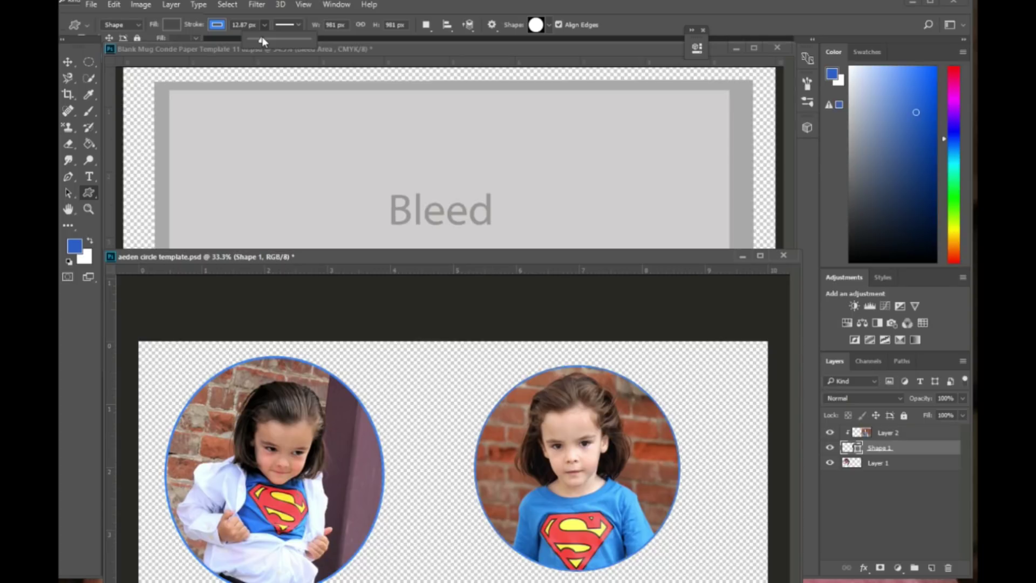
key(Return)
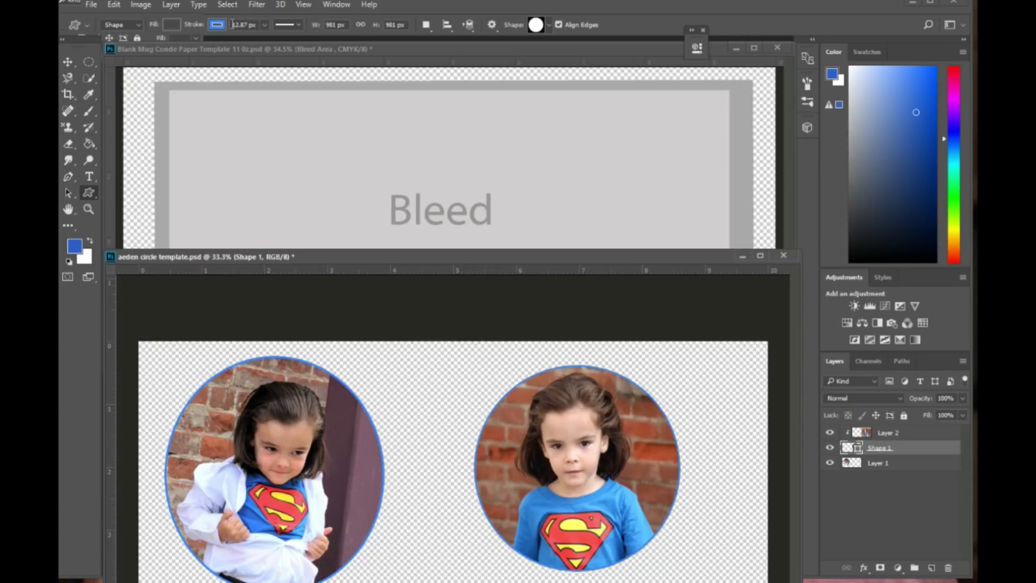
click(258, 27)
text(10)
Step: Merge the second photo with its circle shape while temporarily hiding the first circle's layer
click(894, 467)
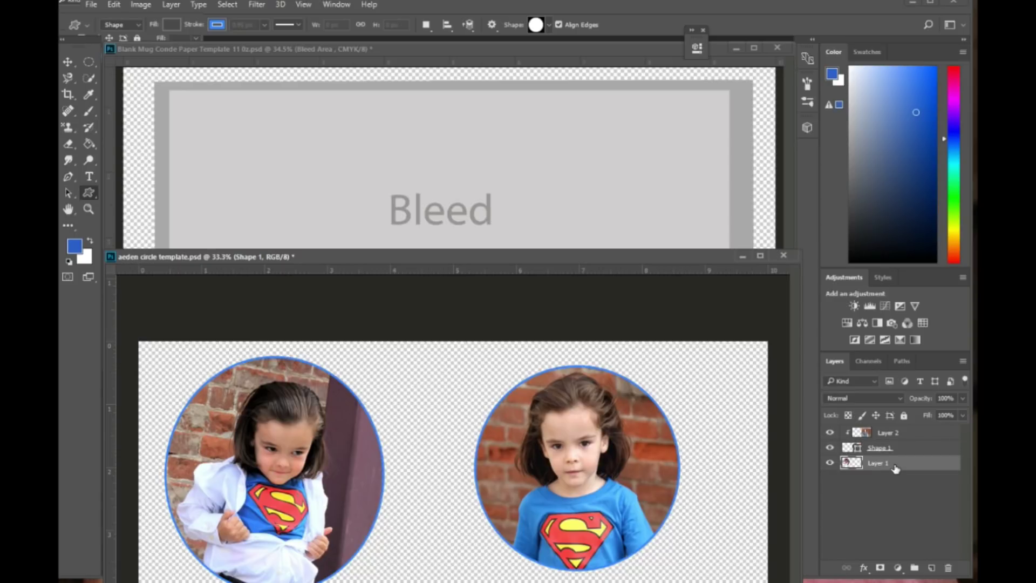
click(830, 463)
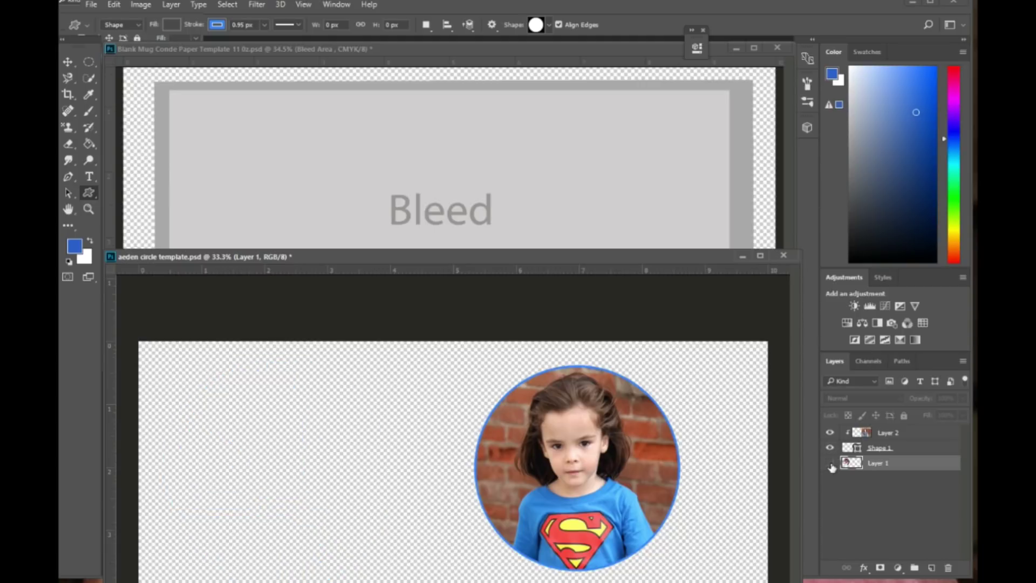
right_click(901, 446)
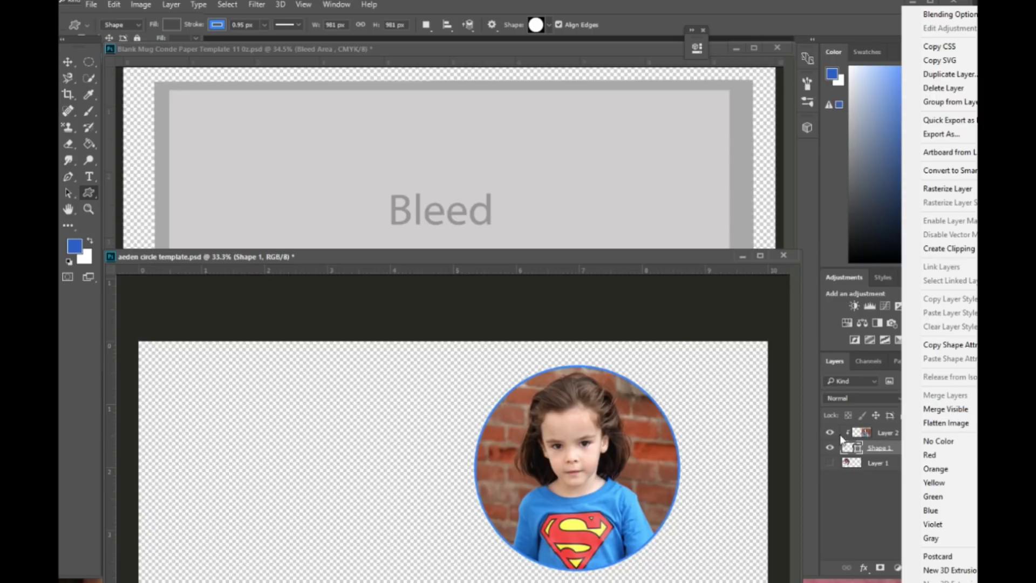
key(Escape)
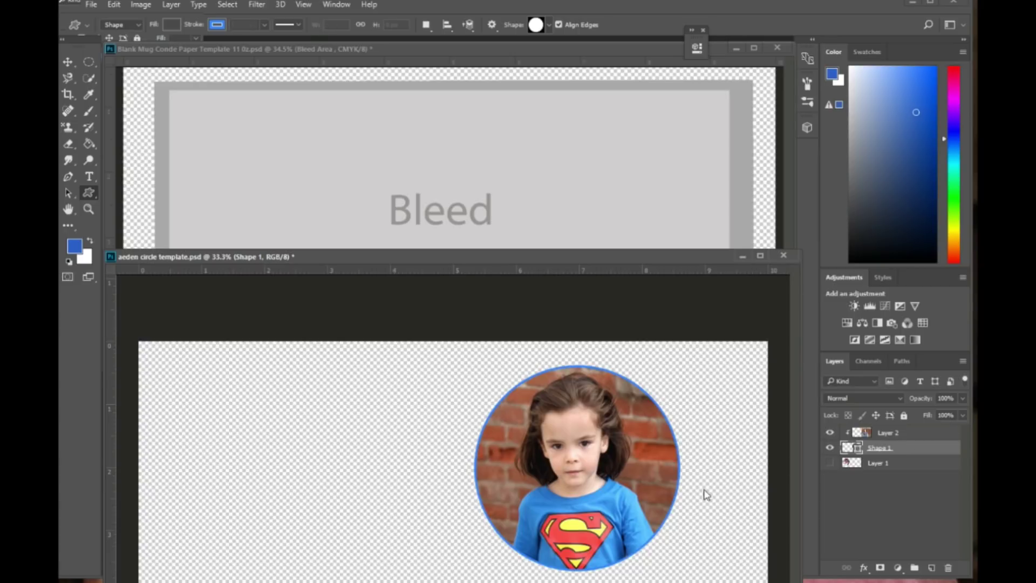
key(ctrl+e)
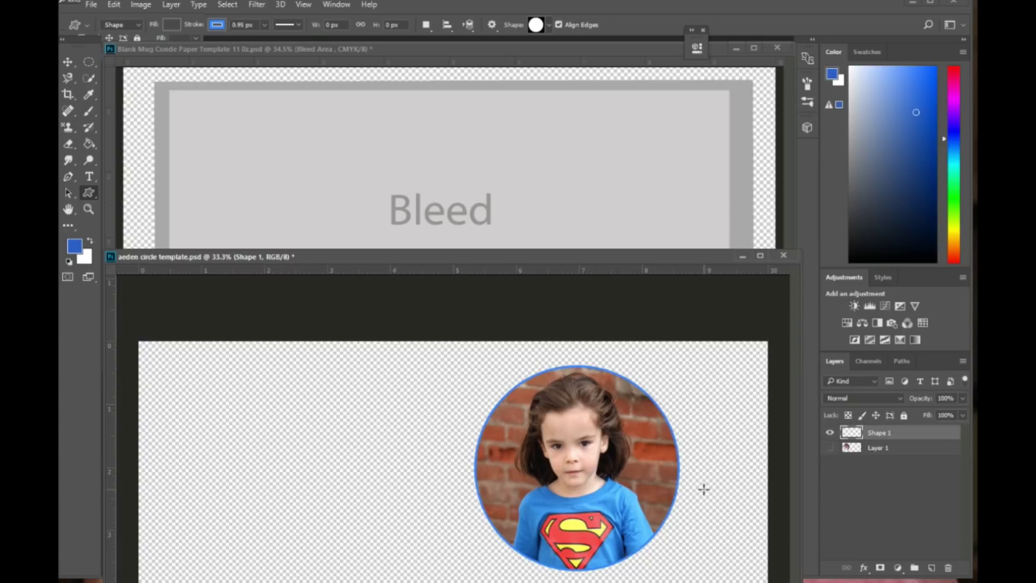
click(830, 448)
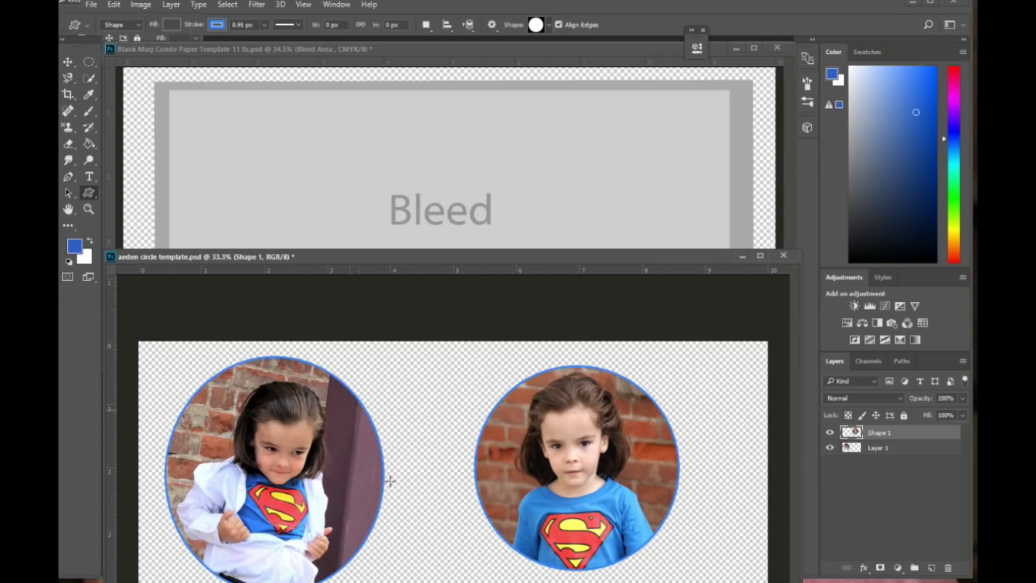
Step: Bring the superman background.psd document window to the front
click(189, 582)
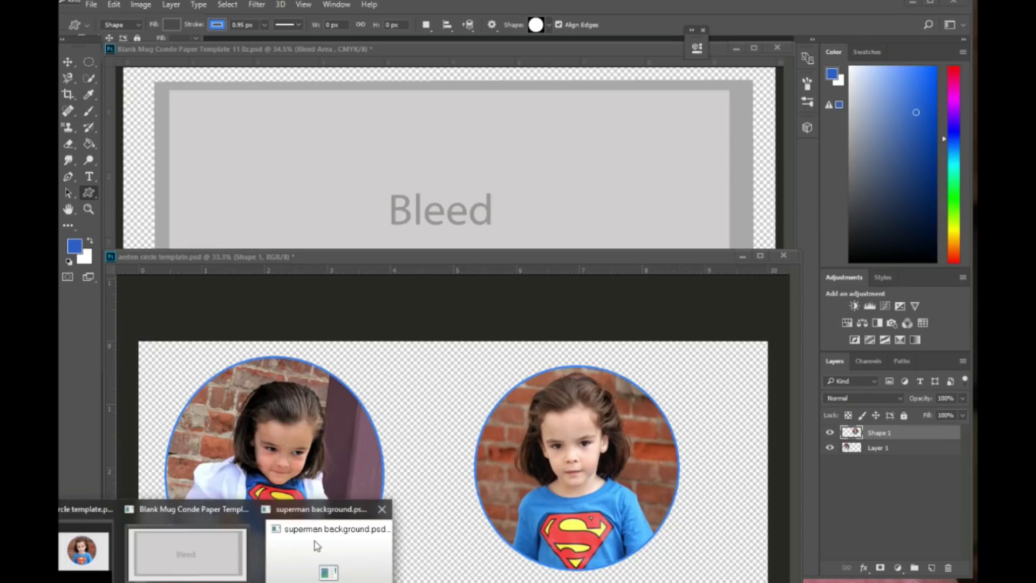
mouse_move(318, 545)
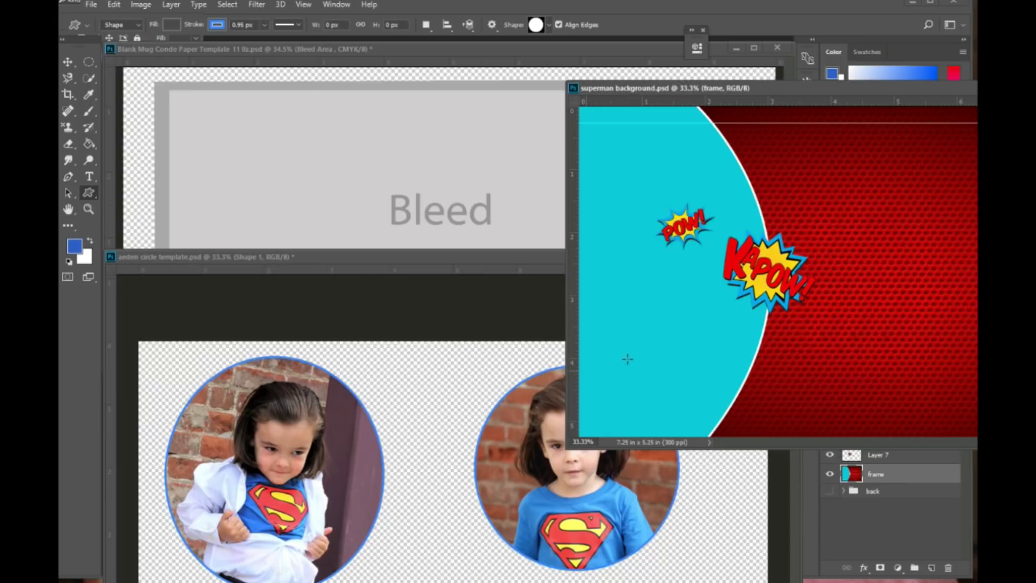
Step: Copy the superhero background frame and both circular photos into the Blank Mug Conde Paper Template 11 0z document
click(68, 63)
drag(677, 343, 400, 210)
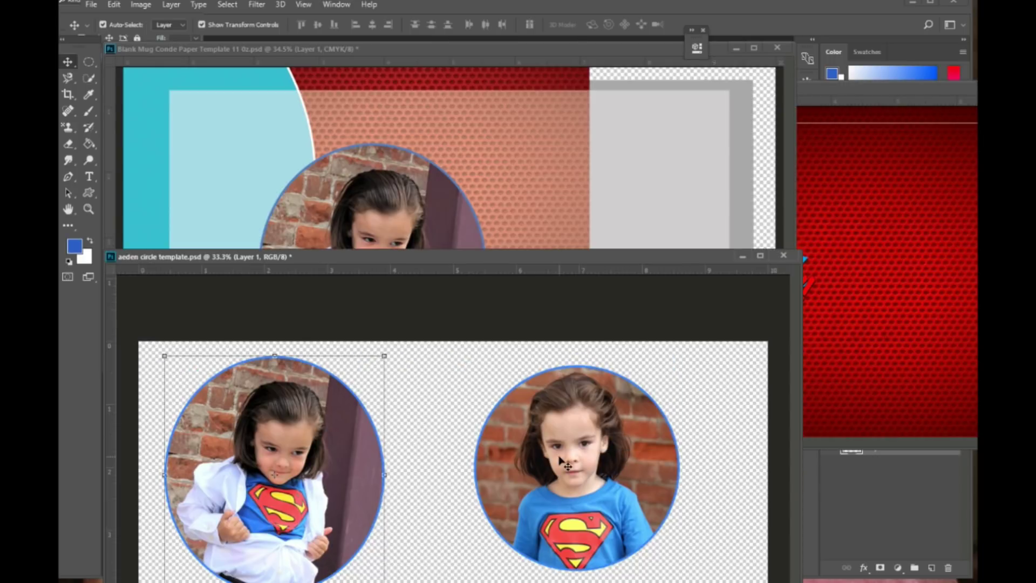
drag(561, 461, 579, 154)
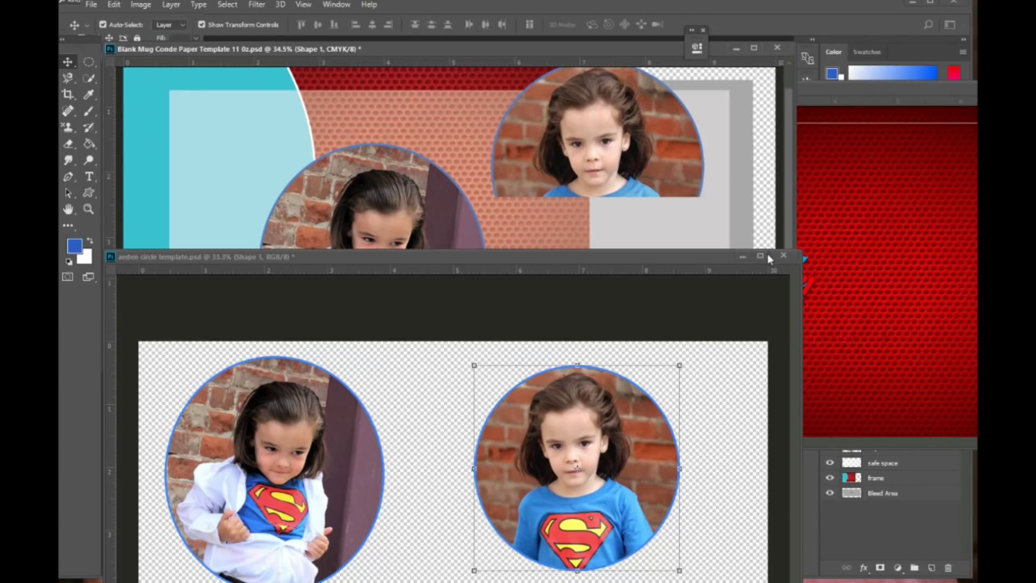
click(740, 254)
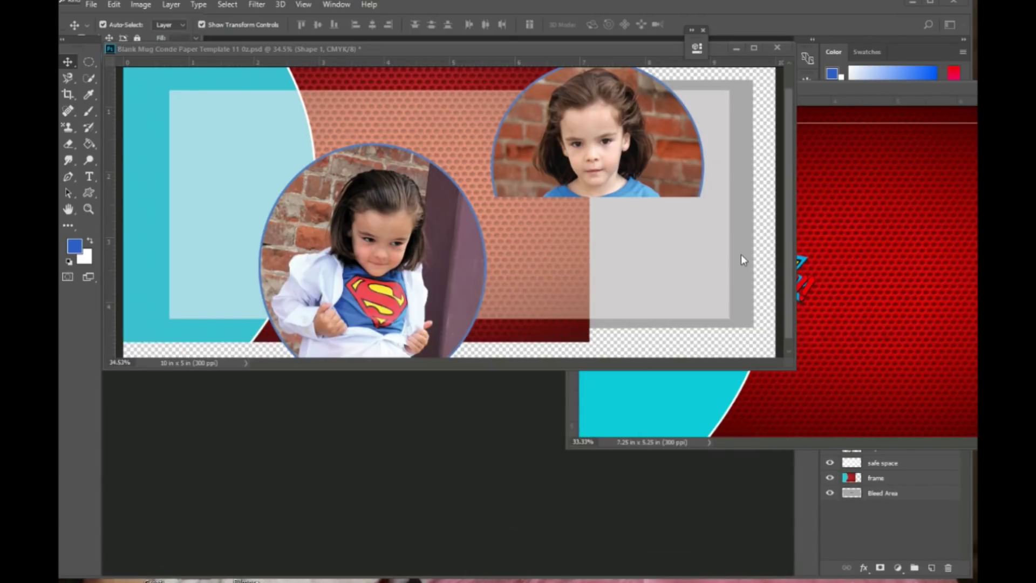
Step: Copy the POW and KAPOW graphics from superman background.psd into the mug template document
click(815, 281)
click(690, 231)
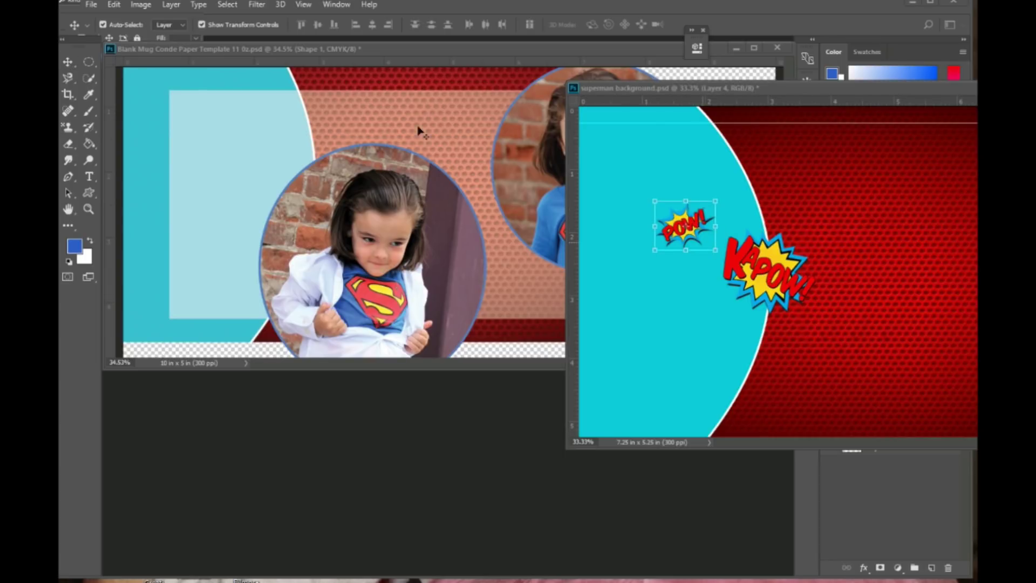
key(ctrl+t)
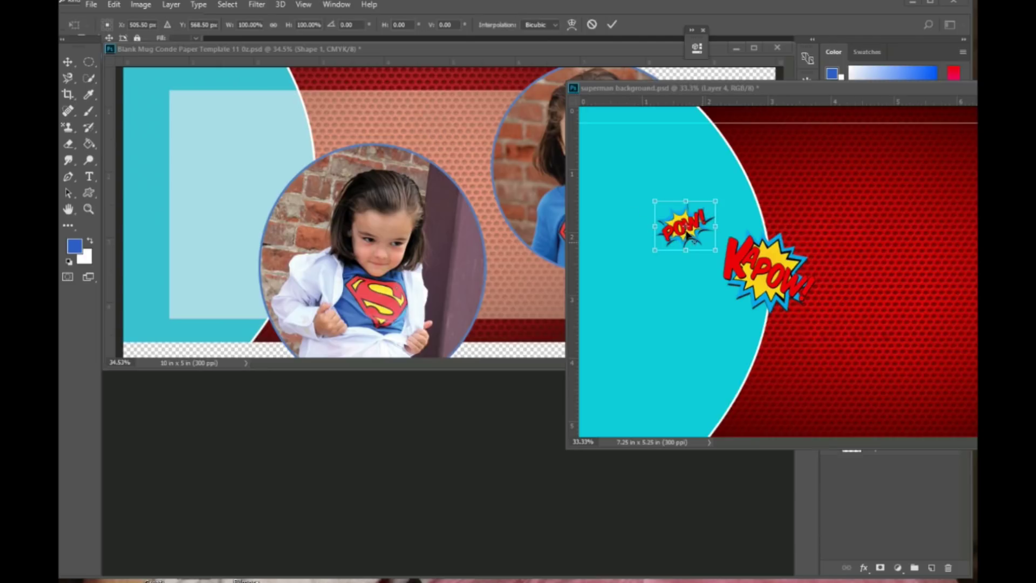
drag(664, 229, 357, 133)
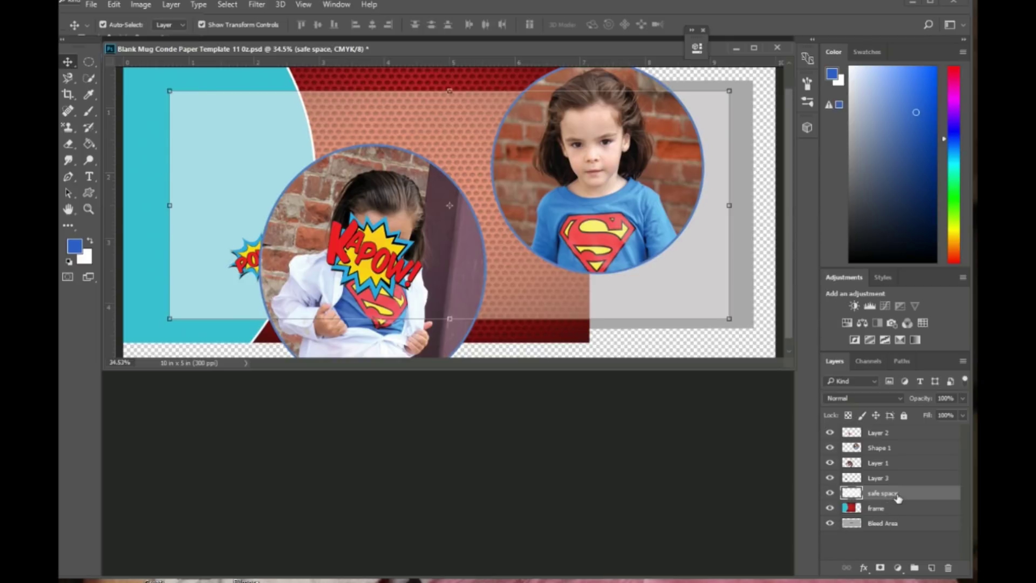
Step: Move the safe space layer below the frame layer and hide it
drag(898, 497, 892, 519)
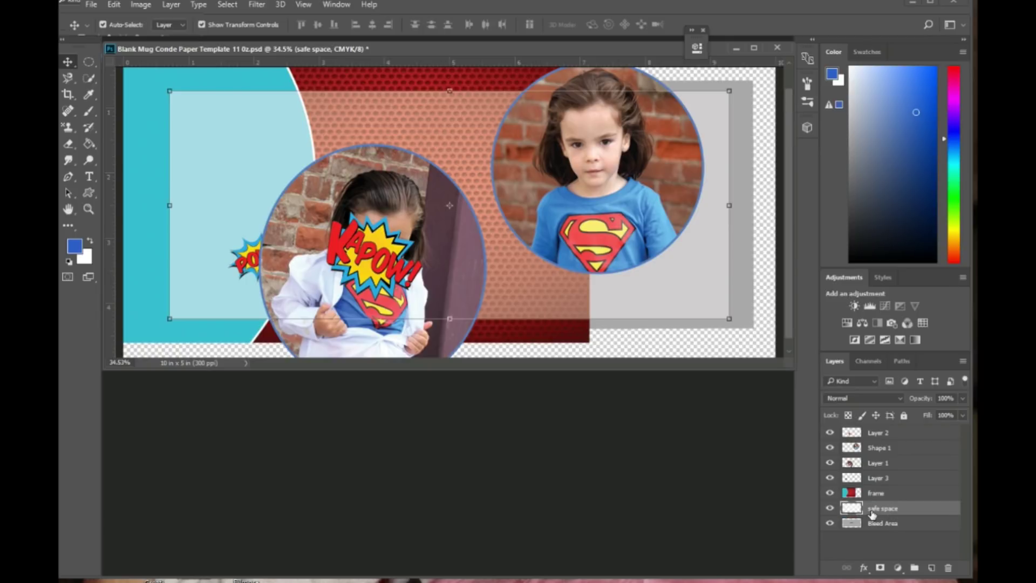
click(829, 508)
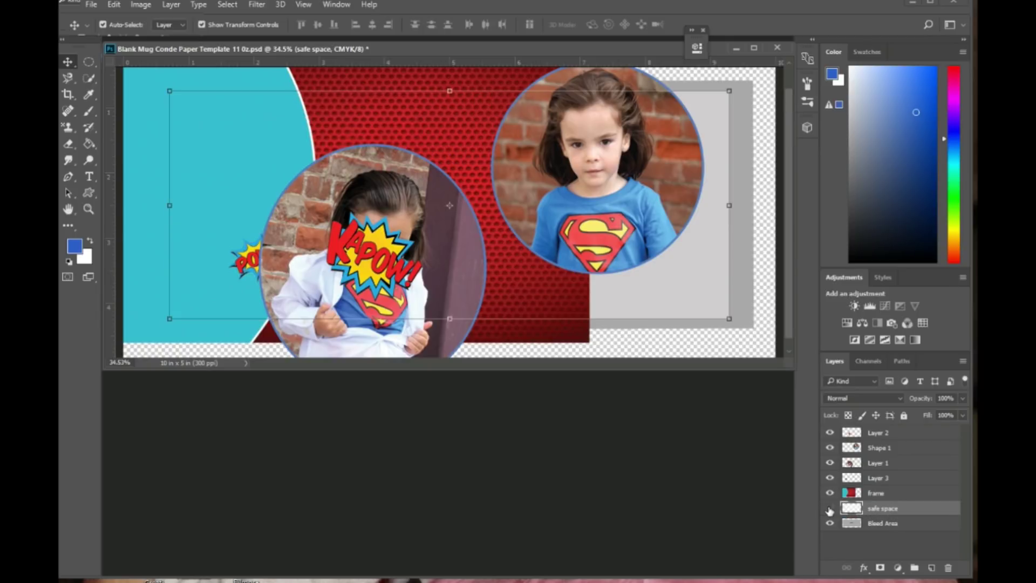
click(829, 509)
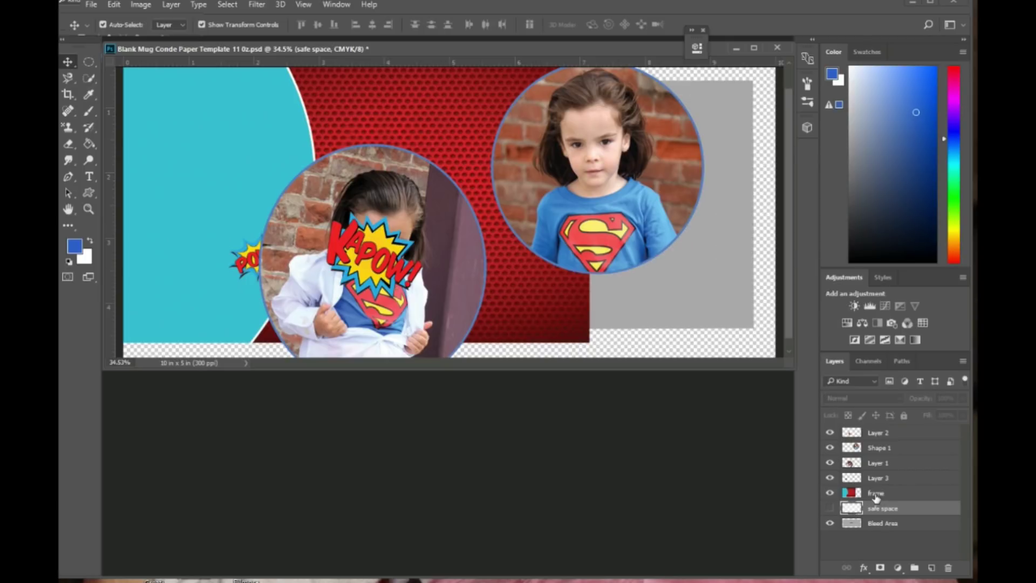
Step: Reposition the frame background and stretch it to about 129% width to reach the bleed area's right edge, and lock its layer
drag(574, 315, 586, 334)
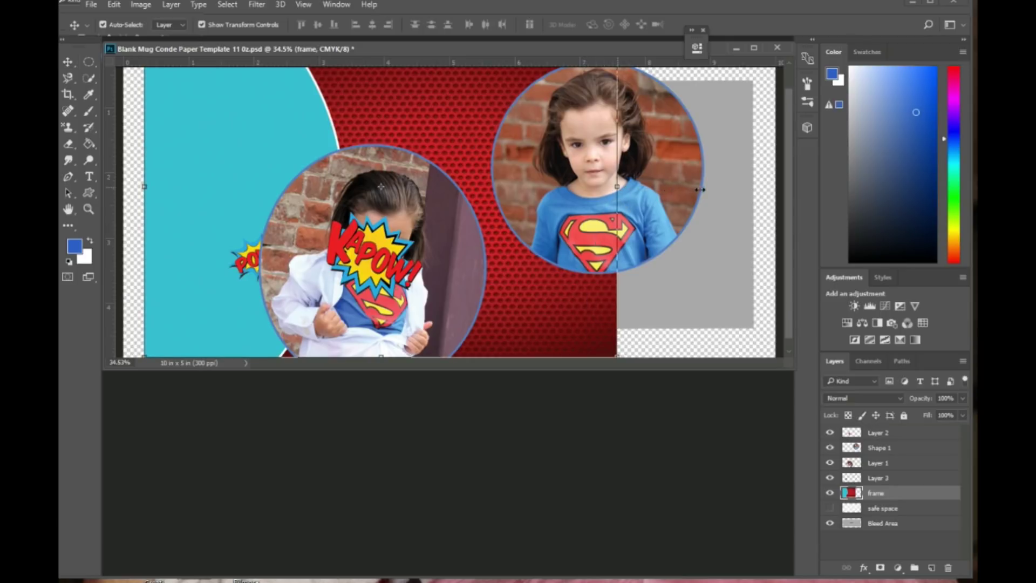
key(ctrl+t)
drag(753, 196, 752, 190)
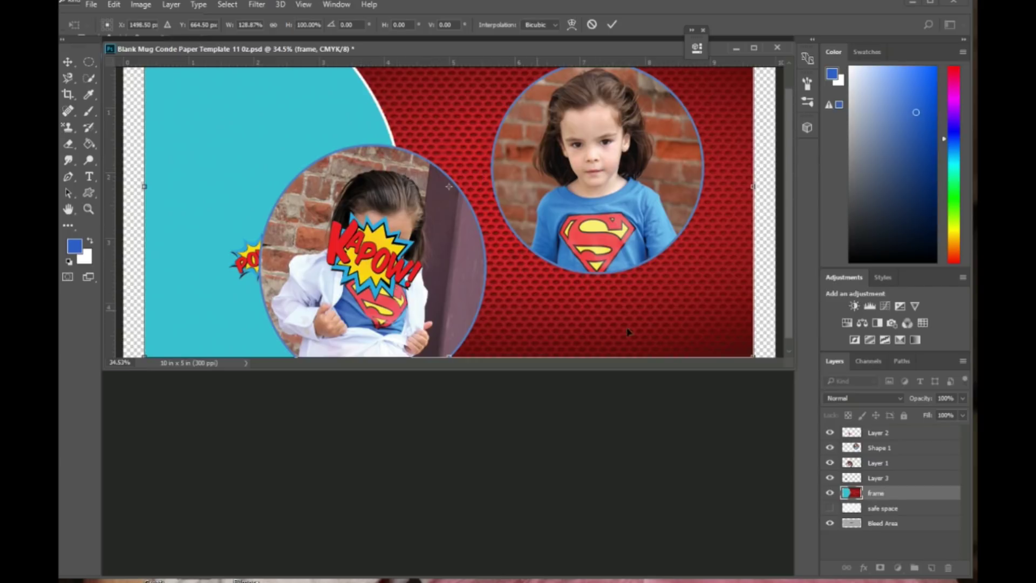
key(Return)
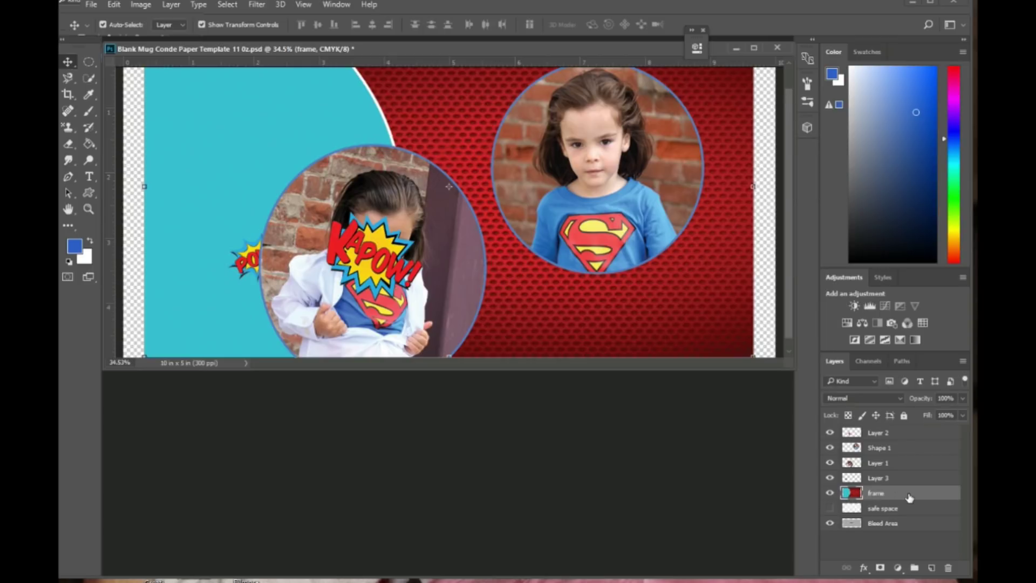
click(903, 416)
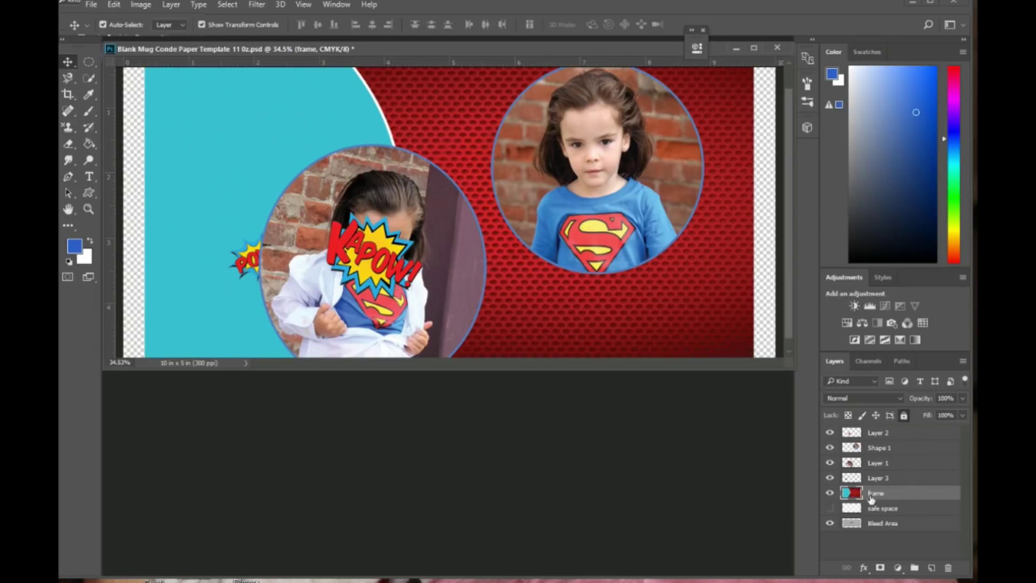
Step: Place the two circular photos side by side on the background and scale the first one down to about 73%
drag(684, 308, 636, 314)
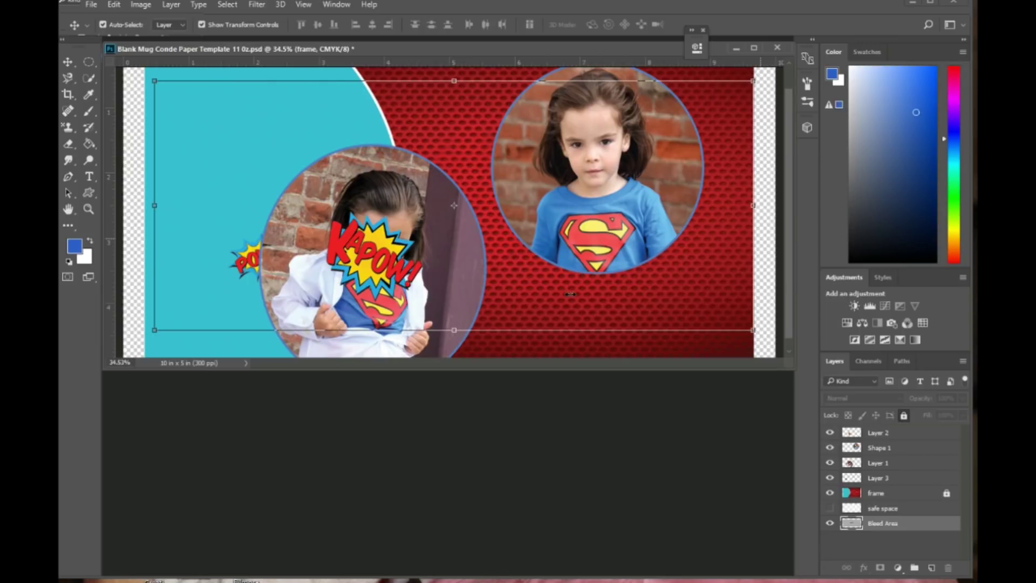
key(ctrl+t)
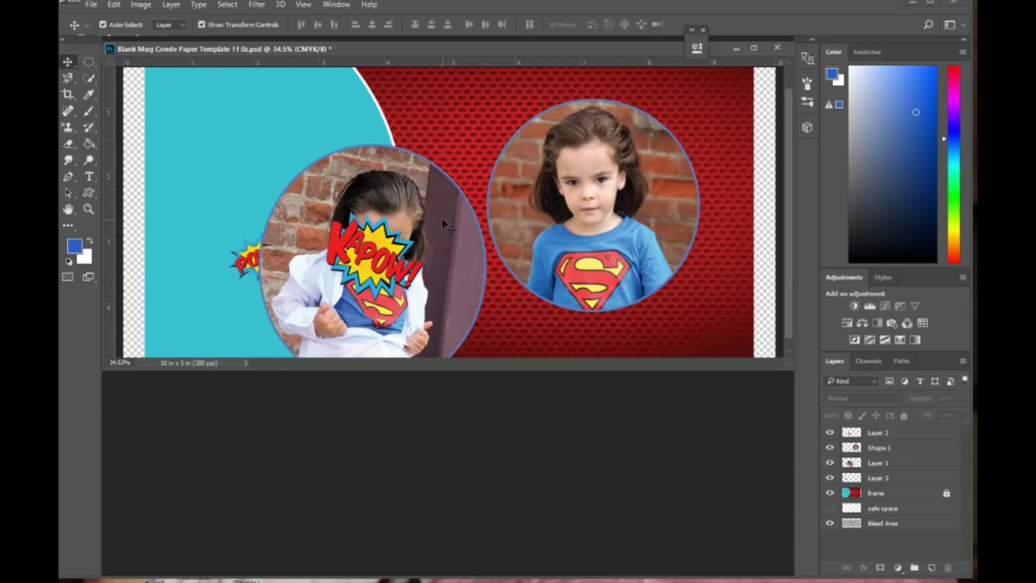
drag(429, 215, 415, 161)
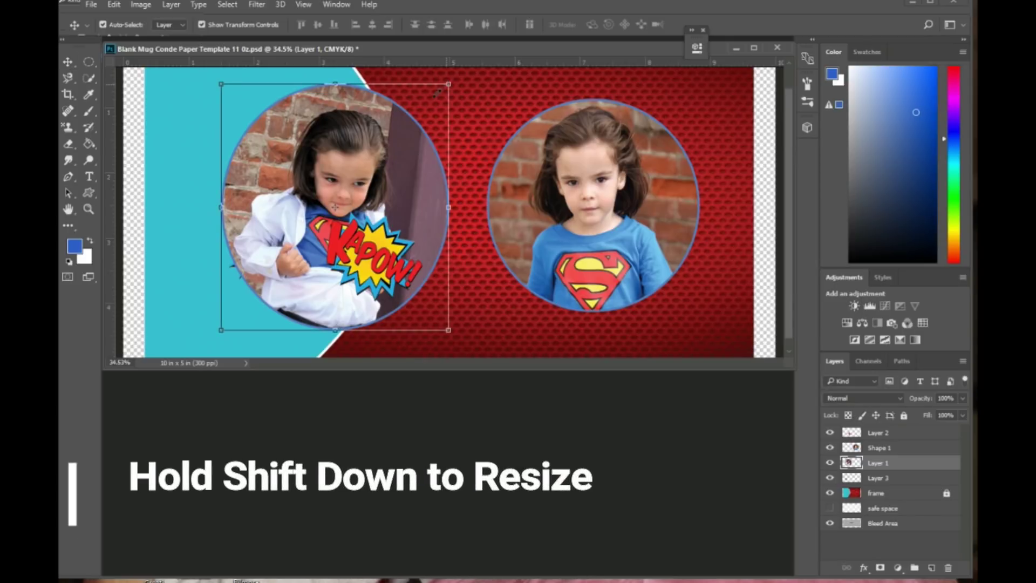
drag(440, 91, 385, 151)
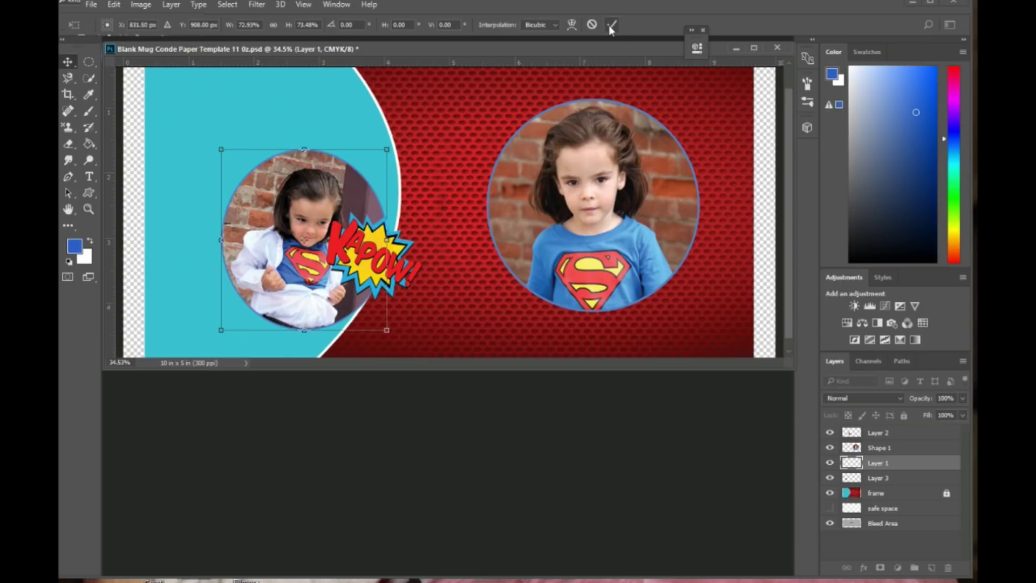
click(591, 166)
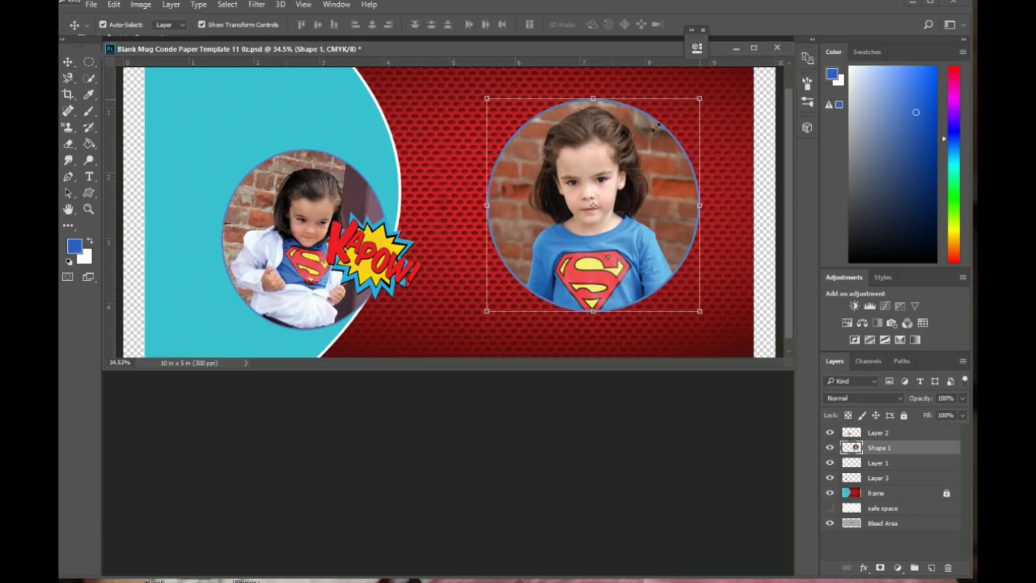
drag(699, 98, 636, 149)
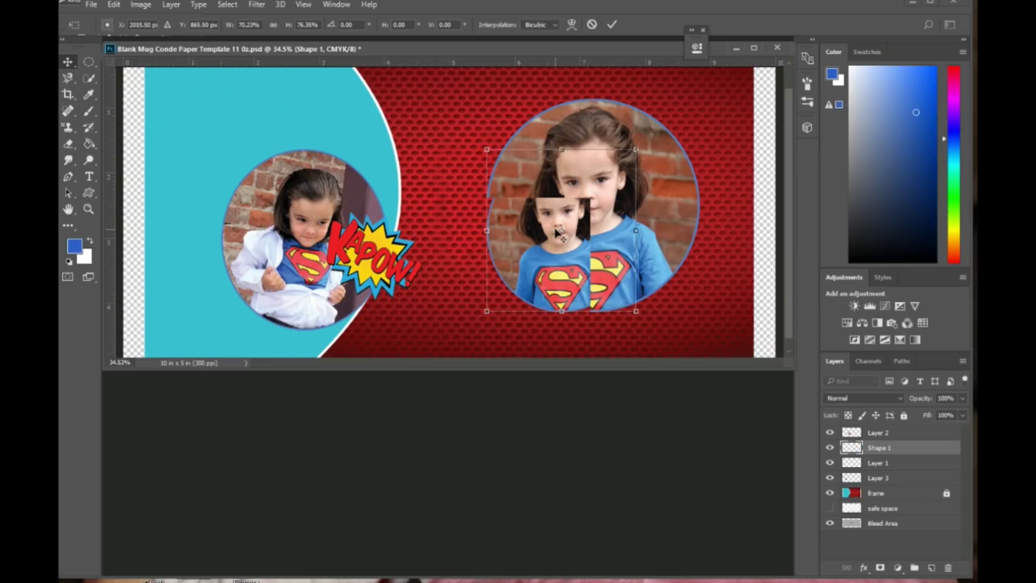
key(Return)
click(701, 102)
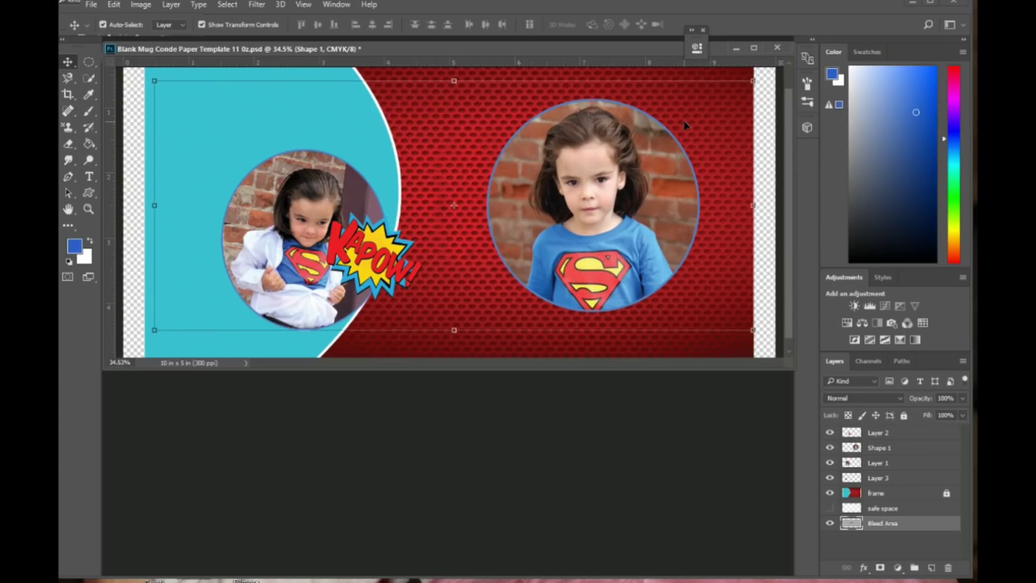
click(600, 181)
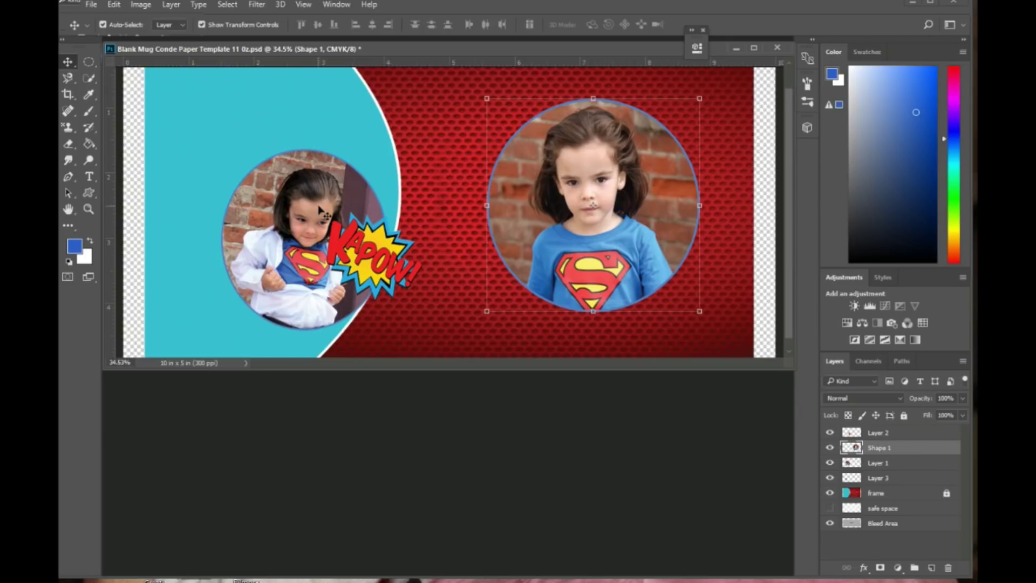
Step: Move the first circular photo up and right so it overlaps the curved edge of the teal area
click(337, 186)
drag(340, 189, 358, 171)
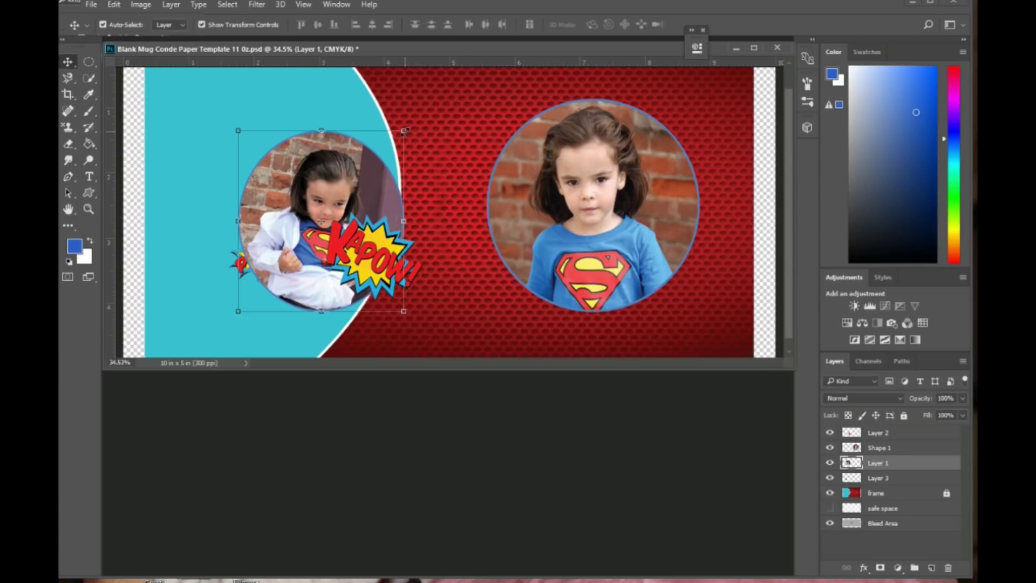
drag(362, 185, 382, 164)
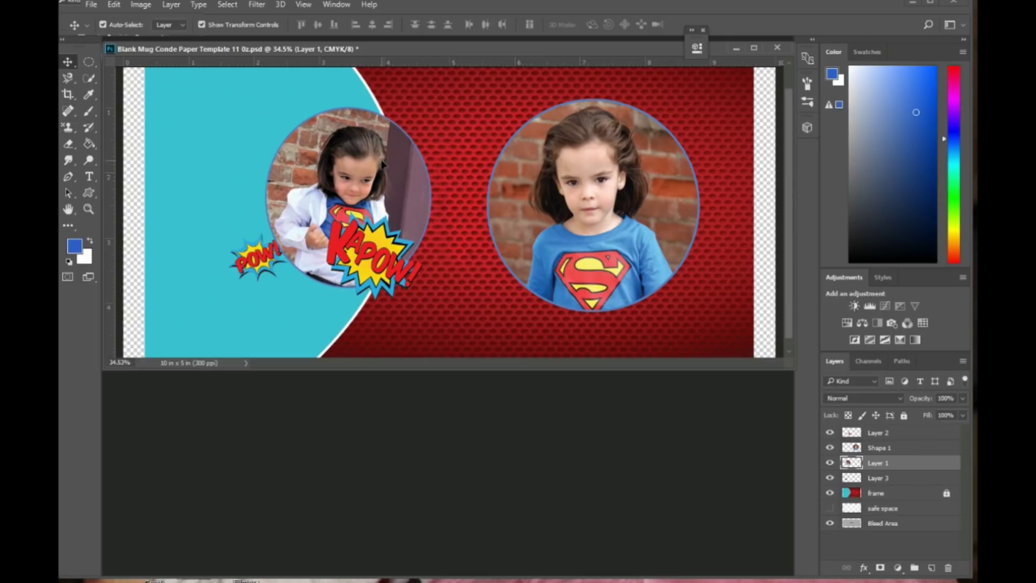
Step: Rotate the second circular photo clockwise by about 9.85 degrees
click(587, 196)
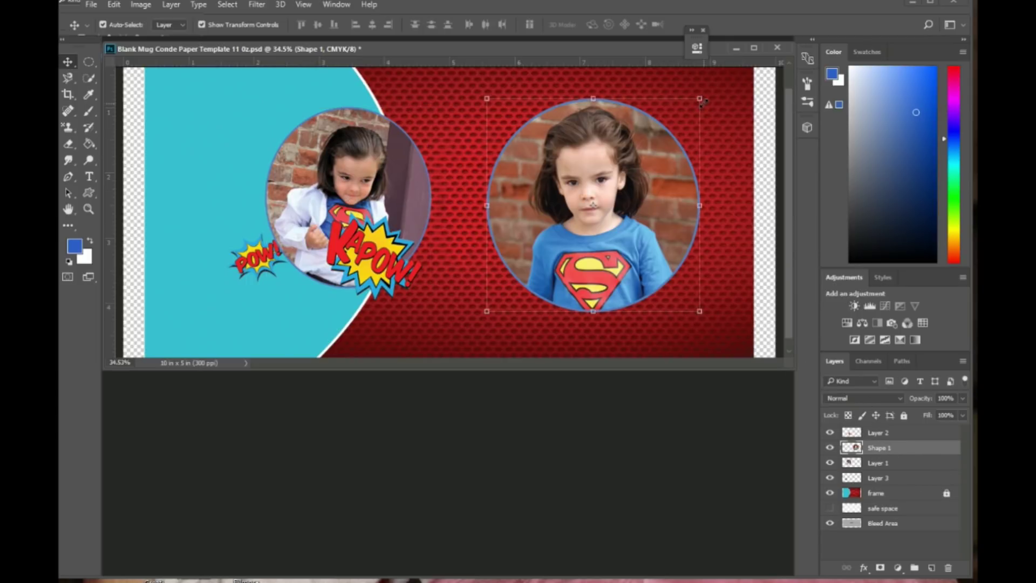
click(729, 113)
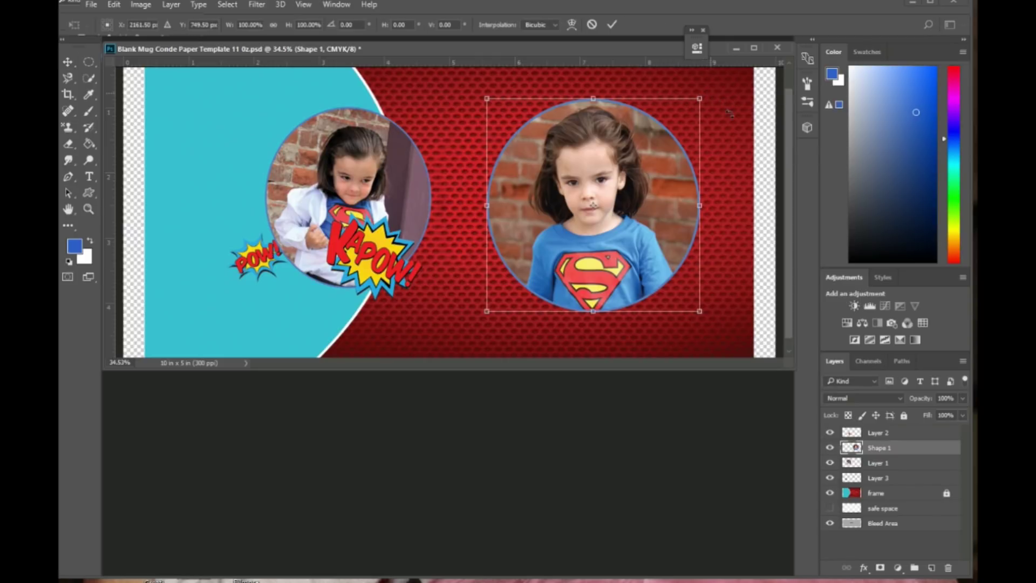
drag(729, 113, 715, 102)
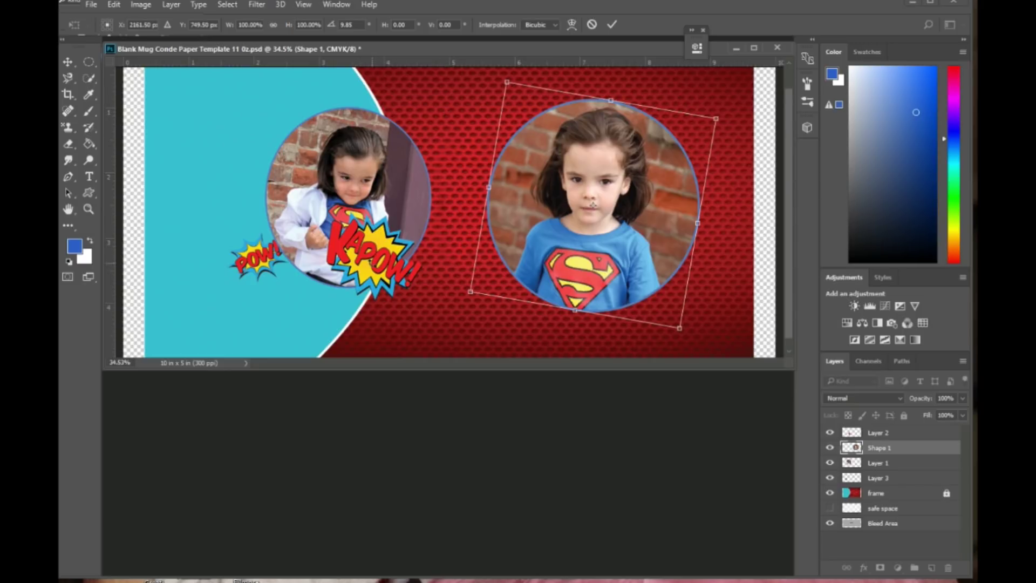
key(v)
key(Return)
Step: Place the KAPOW graphic at the second photo's upper-left edge and the POW graphic at the first photo's lower-left edge
click(495, 147)
mouse_move(495, 147)
mouse_down()
mouse_move(515, 135)
mouse_move(491, 136)
mouse_up()
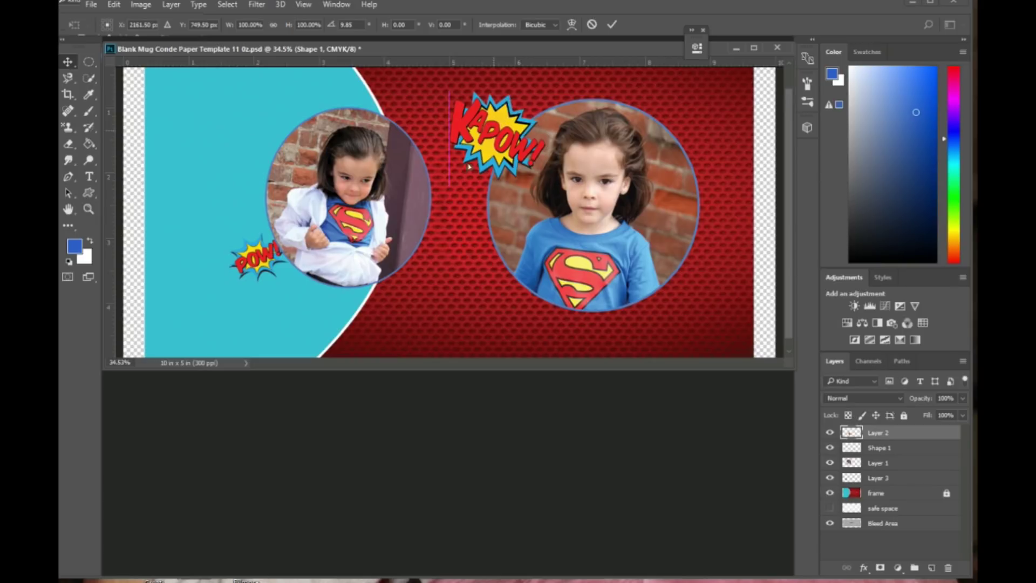
click(256, 264)
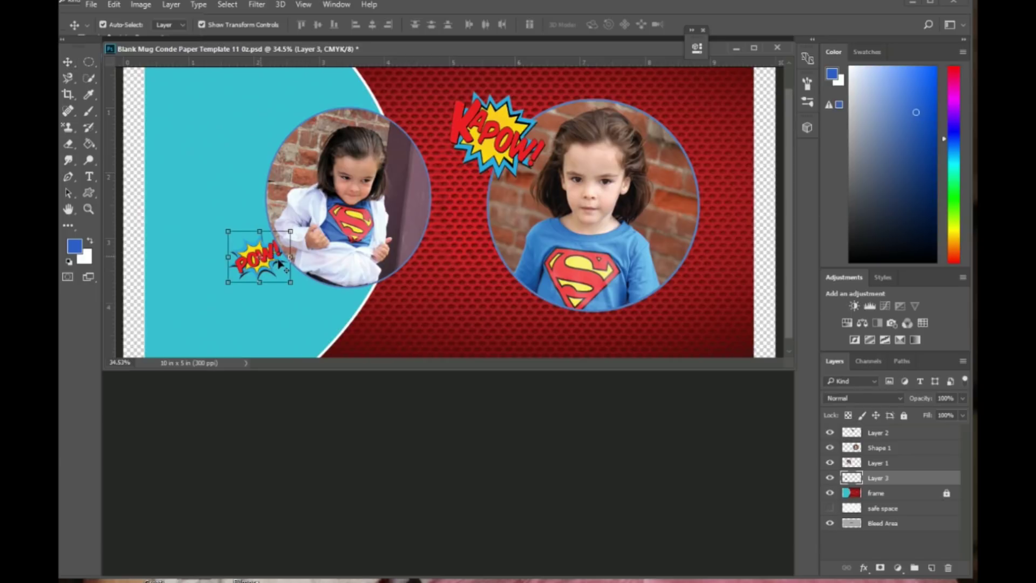
key(ctrl+t)
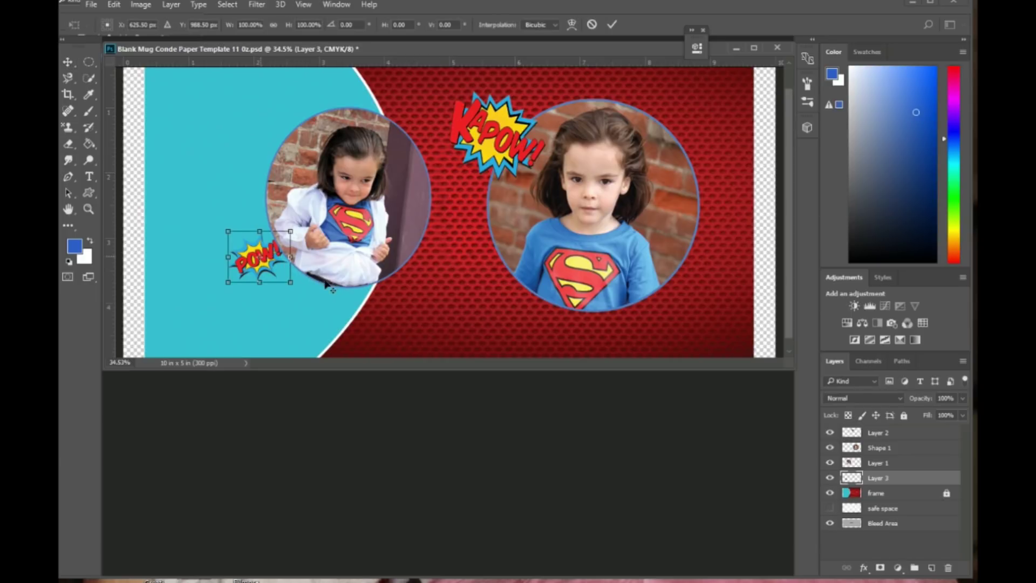
drag(268, 272, 293, 279)
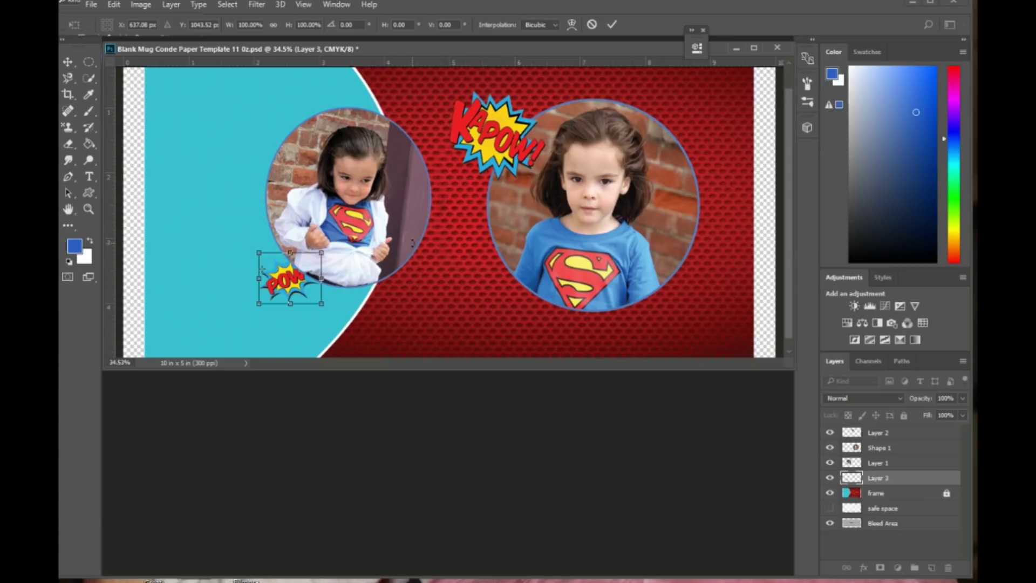
key(v)
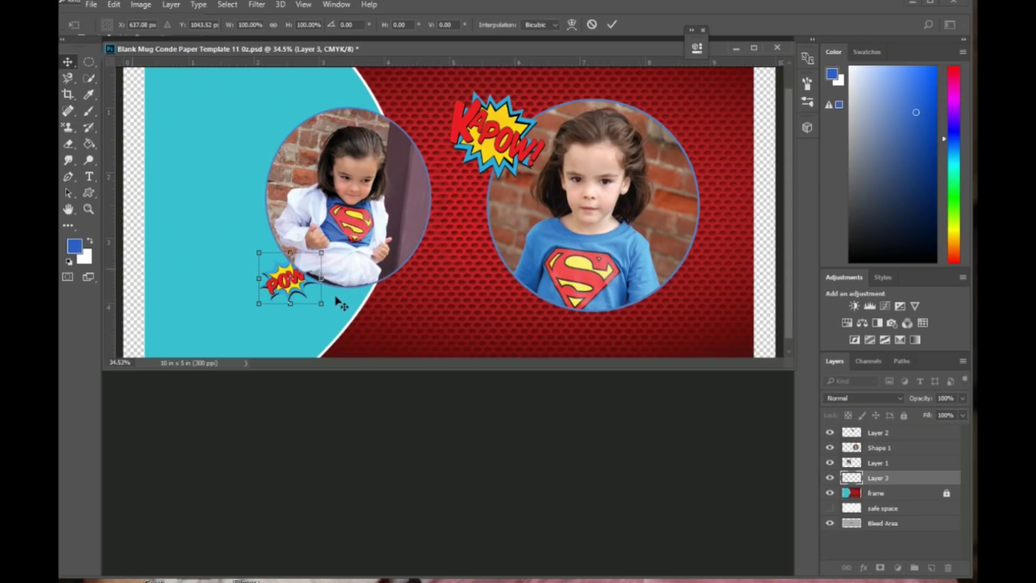
key(Return)
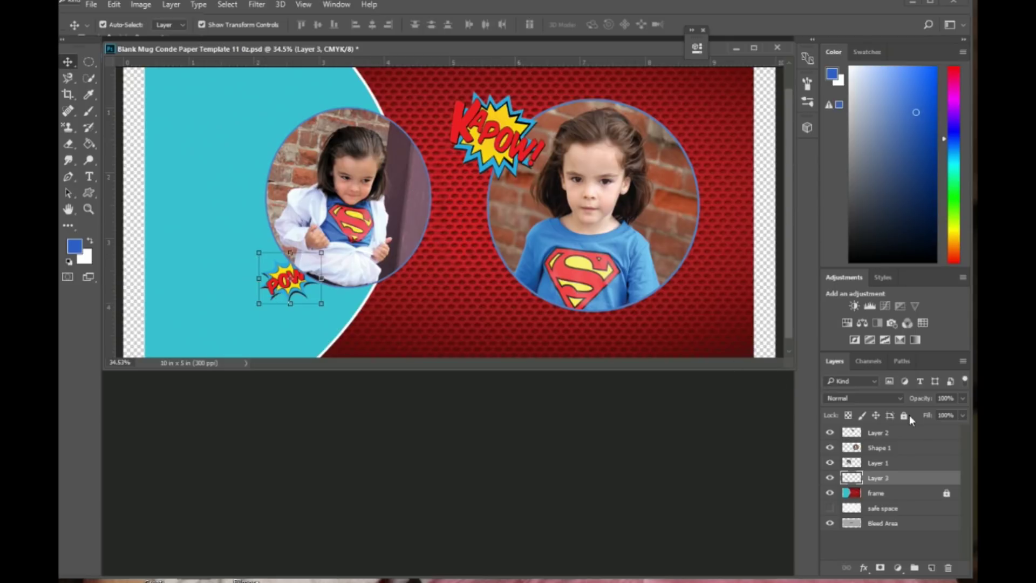
Step: Move the KAPOW graphic between the photos, and shift the second circular photo toward the first, scaling it to about 86% width and 81% height
drag(487, 145, 458, 157)
click(539, 214)
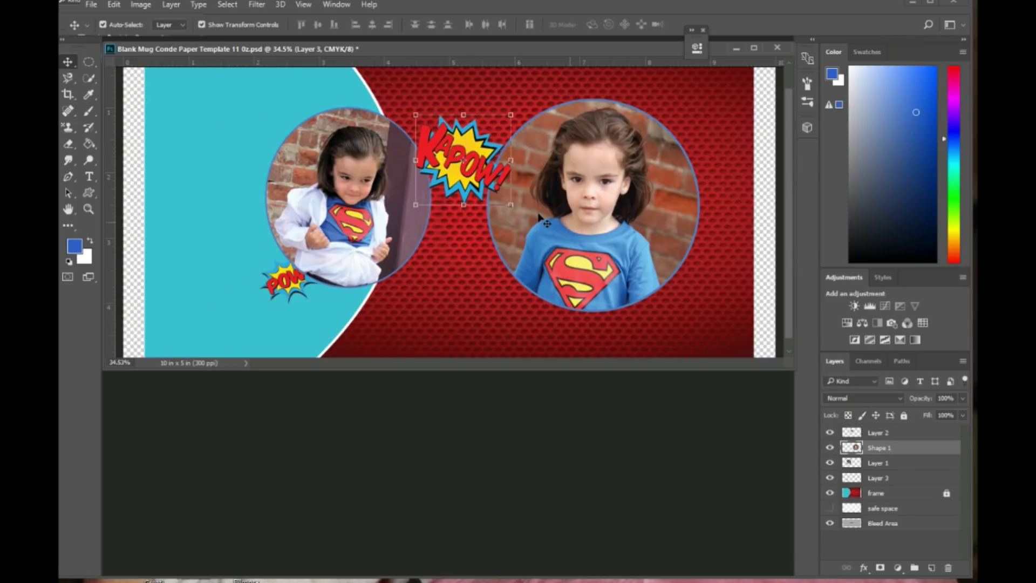
drag(541, 212, 518, 220)
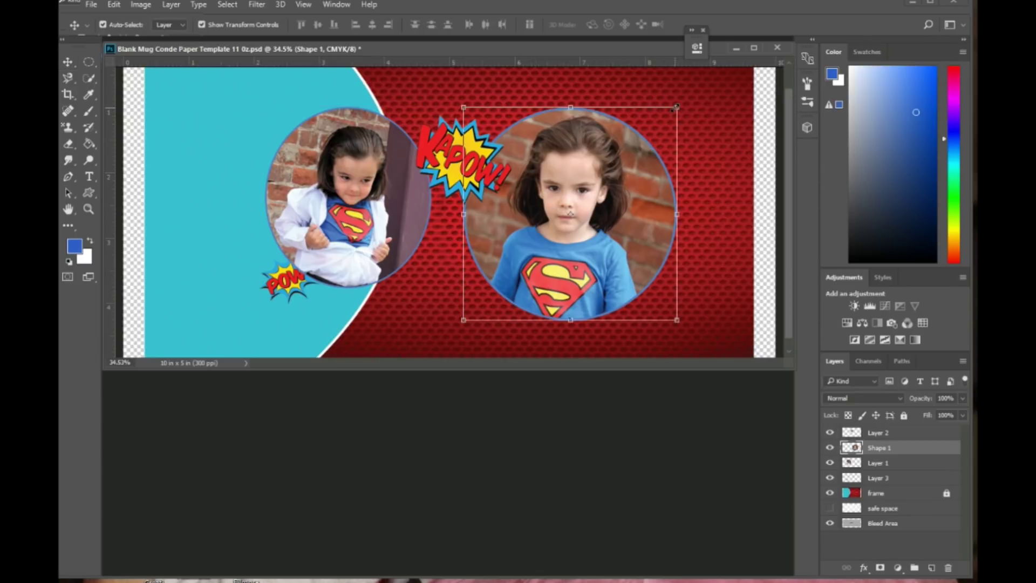
drag(676, 108, 647, 147)
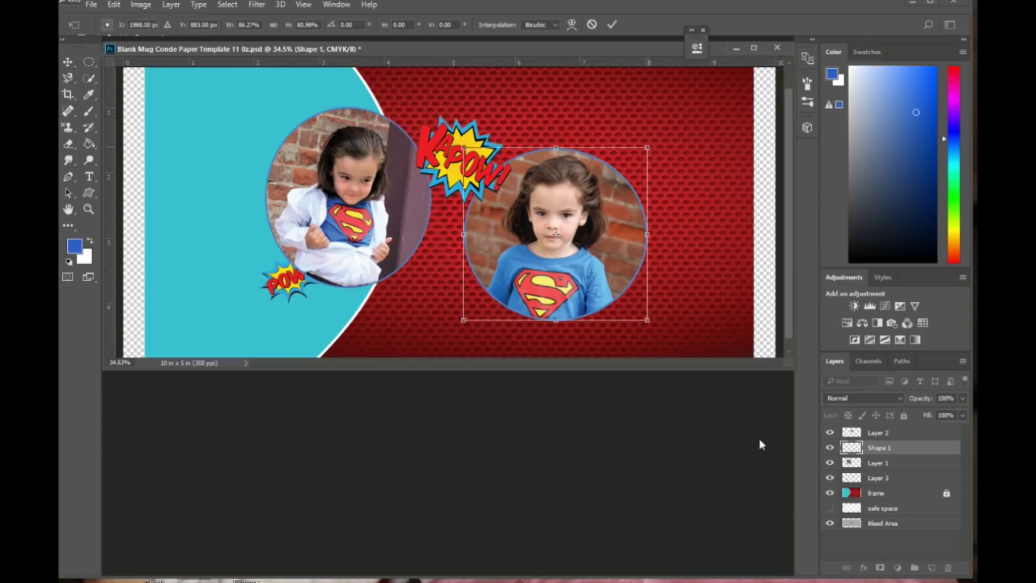
Step: Bring the POW graphic to the front of all layers and place it over the first photo's lower-right edge
click(297, 285)
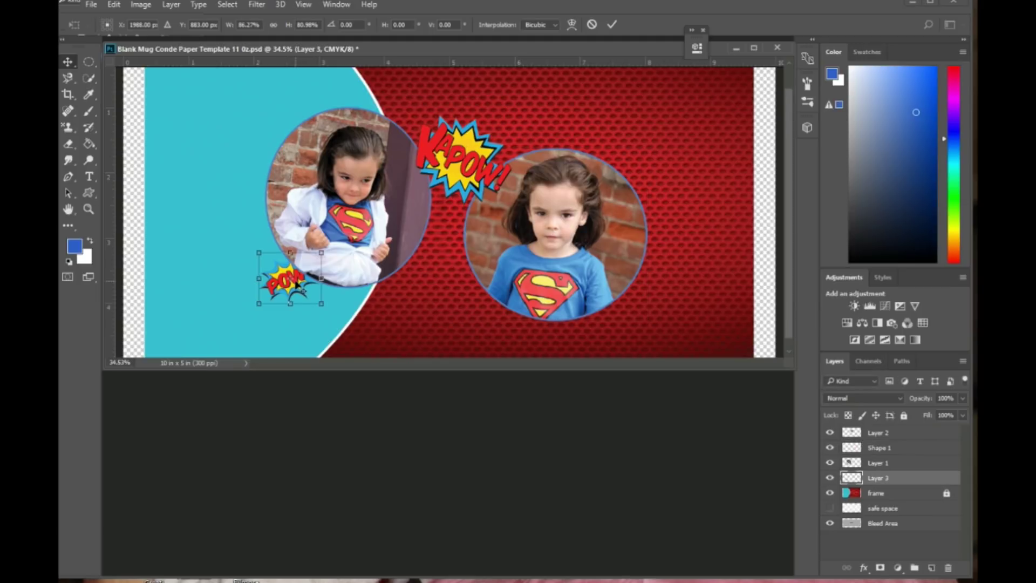
key(Return)
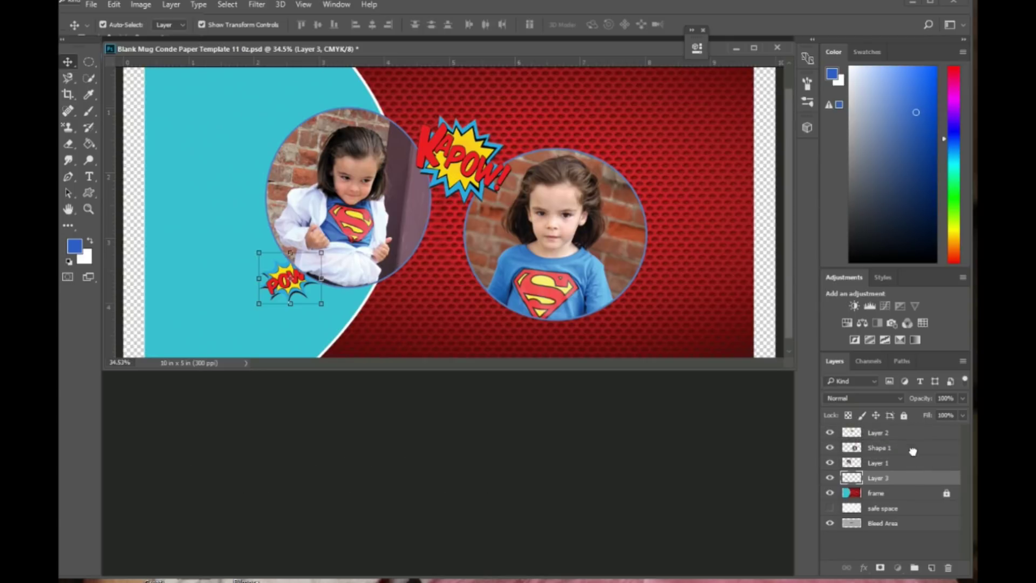
key(ctrl+shift+bracketright)
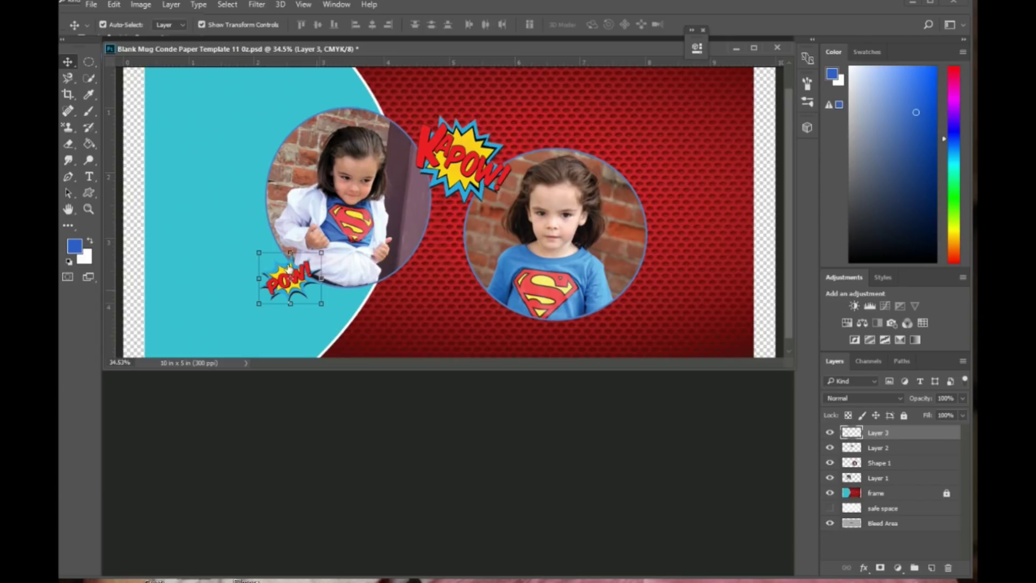
drag(298, 286, 358, 293)
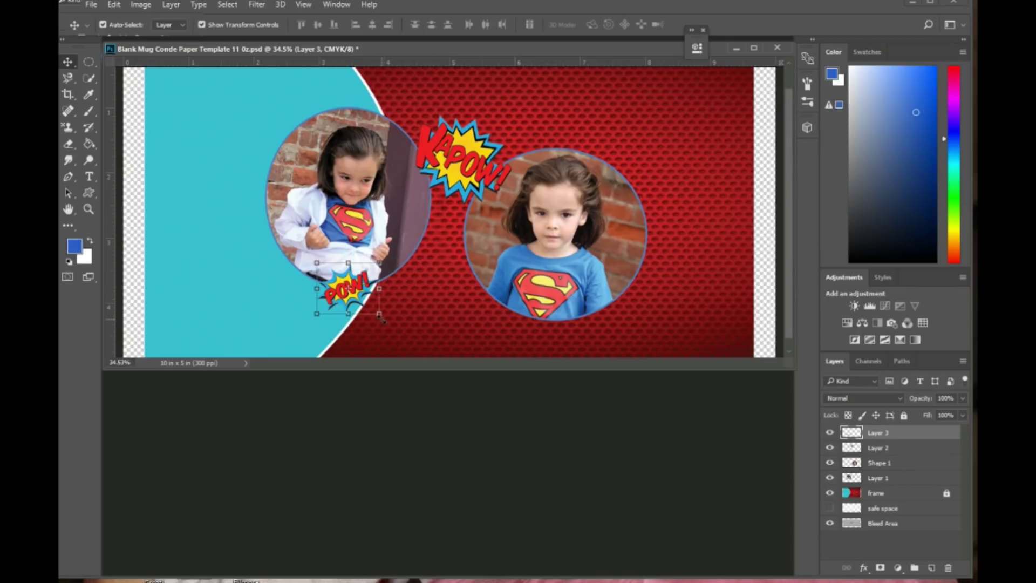
Step: Reposition the KAPOW graphic in the gap between the photos so it overlaps the second photo's upper-left edge
drag(469, 170, 465, 160)
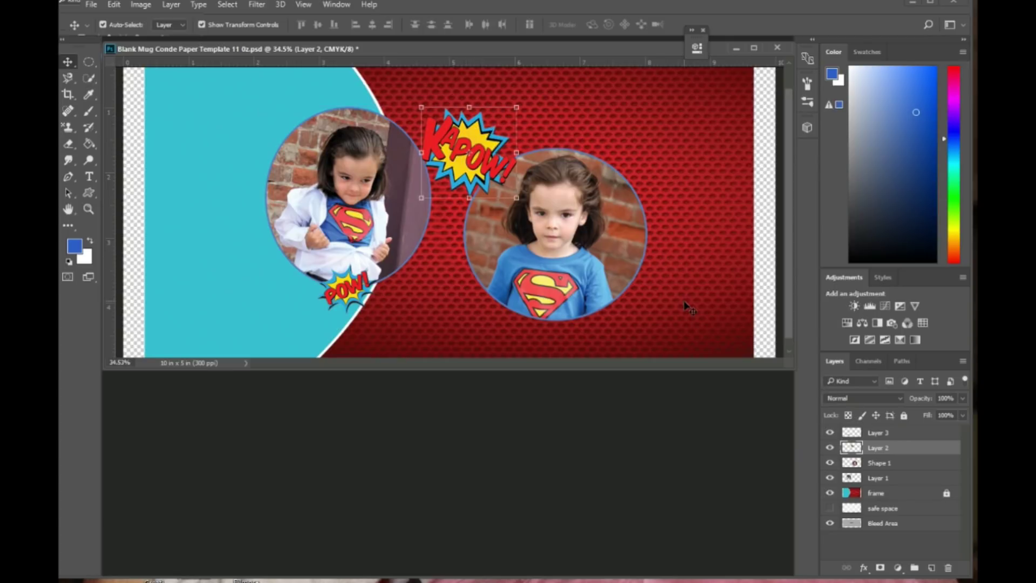
click(698, 319)
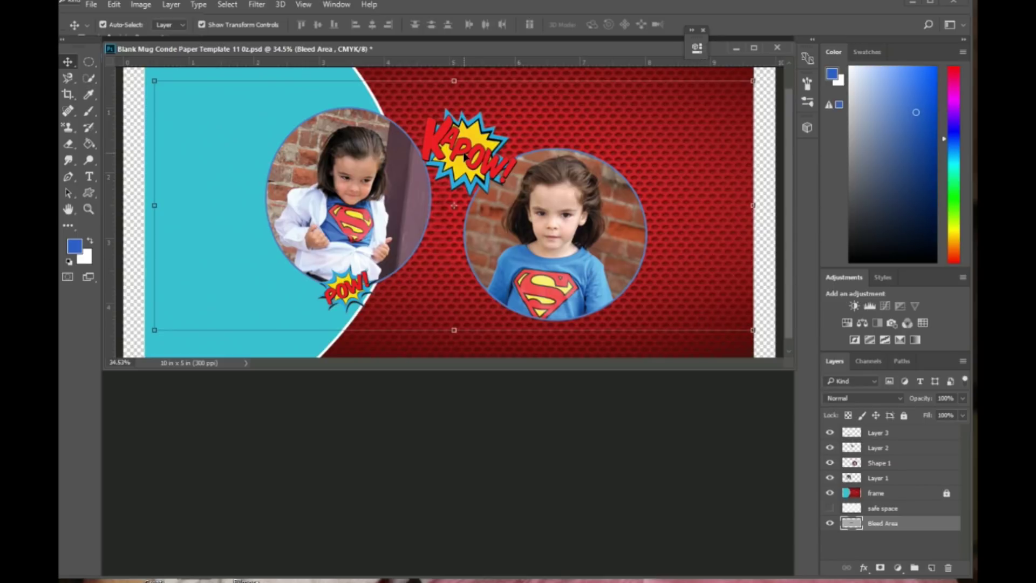
drag(462, 156, 462, 170)
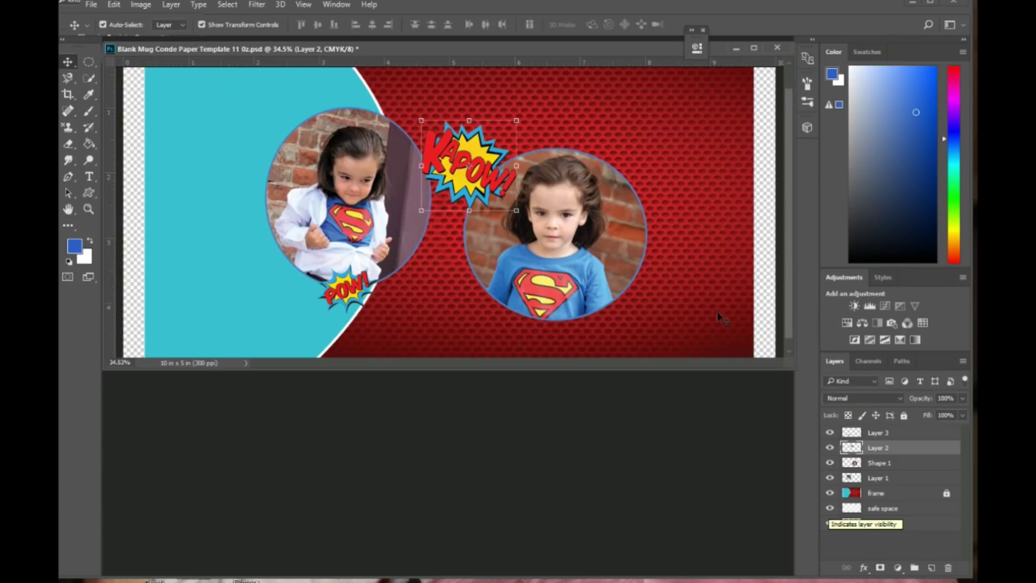
Step: Move the safe space layer above all other layers to check the design's margins, and hide it again
click(710, 294)
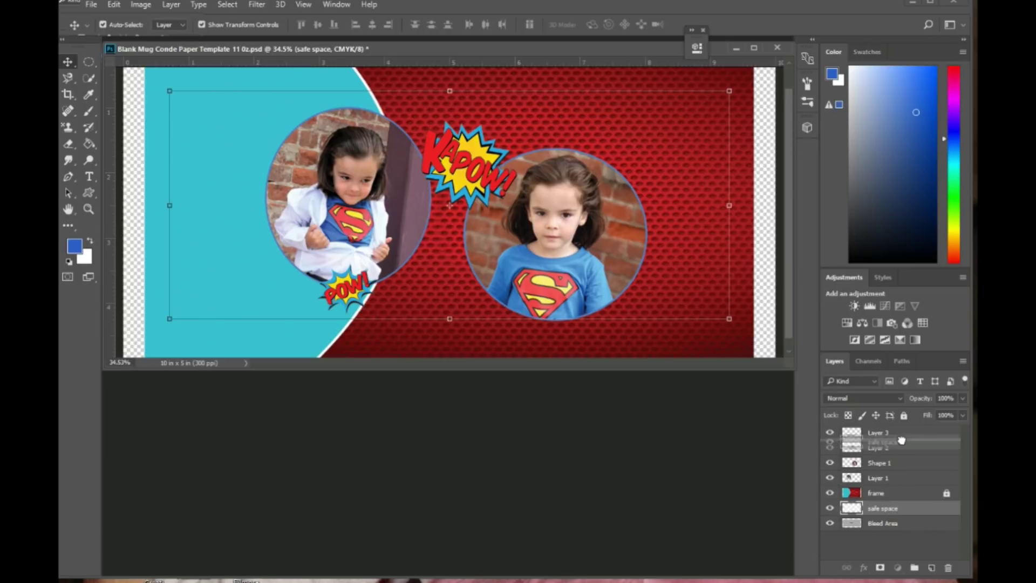
key(ctrl+shift+bracketright)
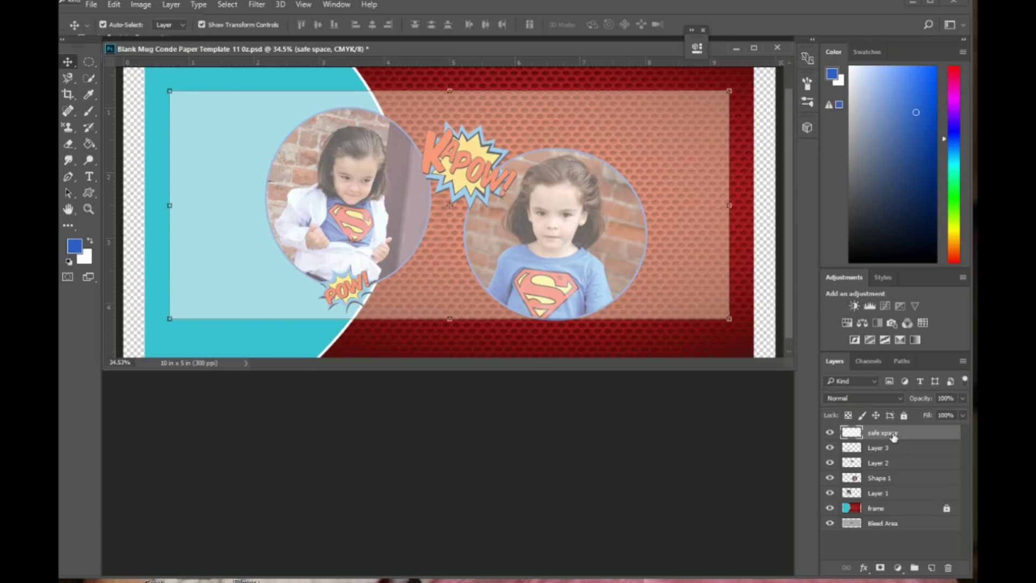
click(830, 433)
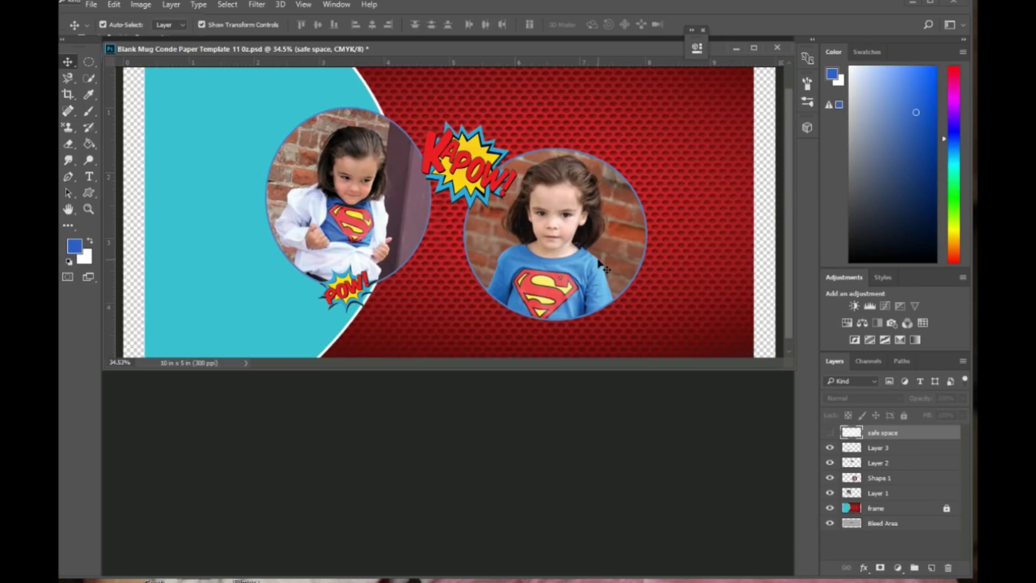
Step: Nudge the second circular photo up and to the right, and check its placement against the safe space overlay
click(599, 263)
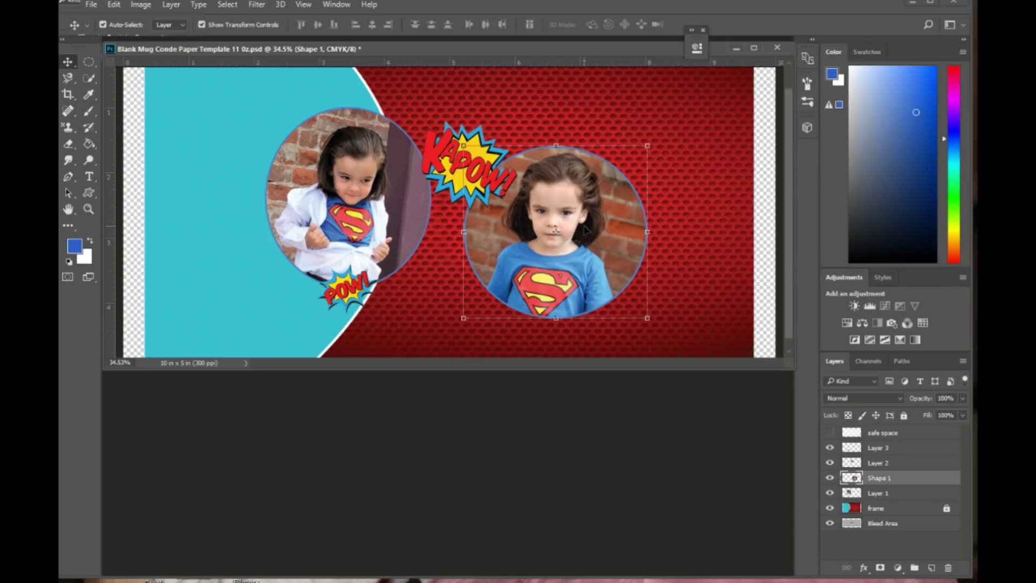
key(shift+Up)
key(shift+Up)
key(shift+Up)
key(shift+Up)
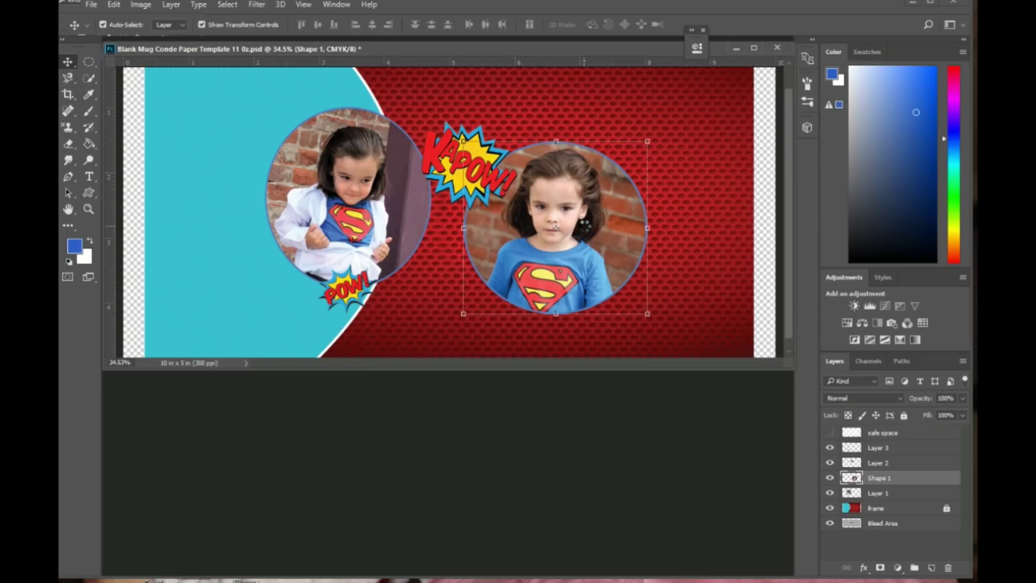
key(shift+Right)
key(shift+Right)
key(shift+Right)
key(shift+Right)
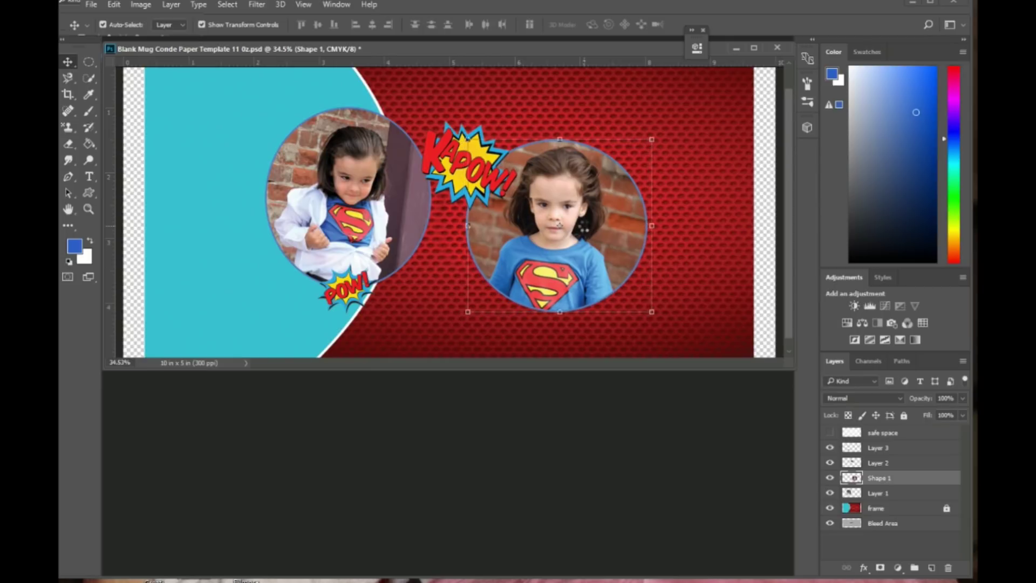
key(shift+Right)
key(shift+Right)
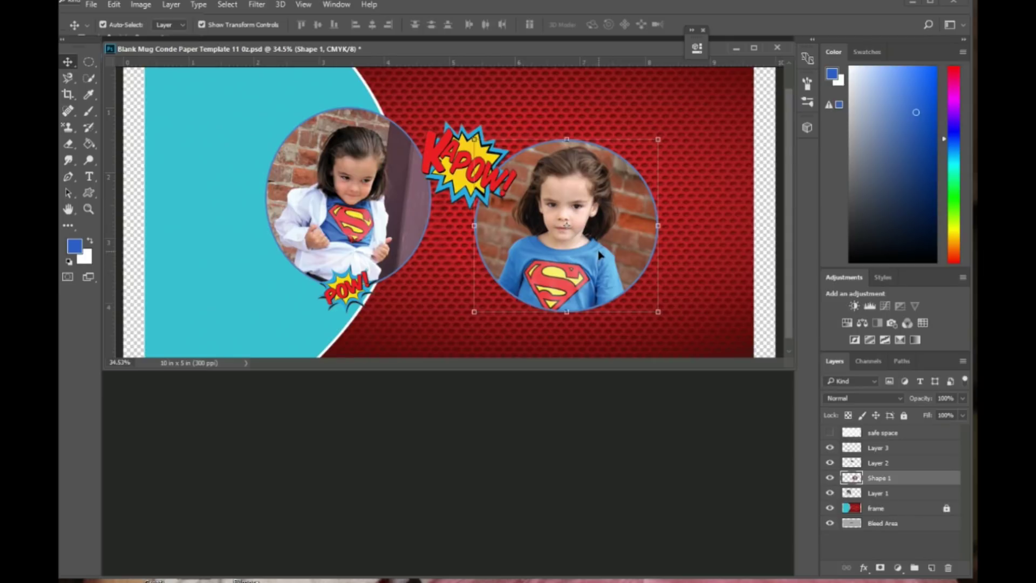
click(830, 432)
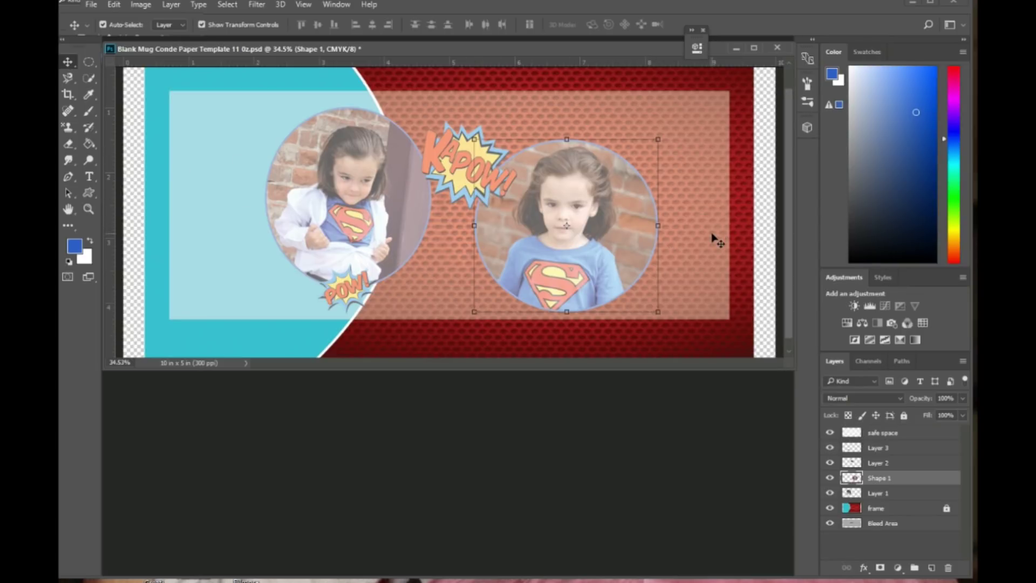
click(736, 267)
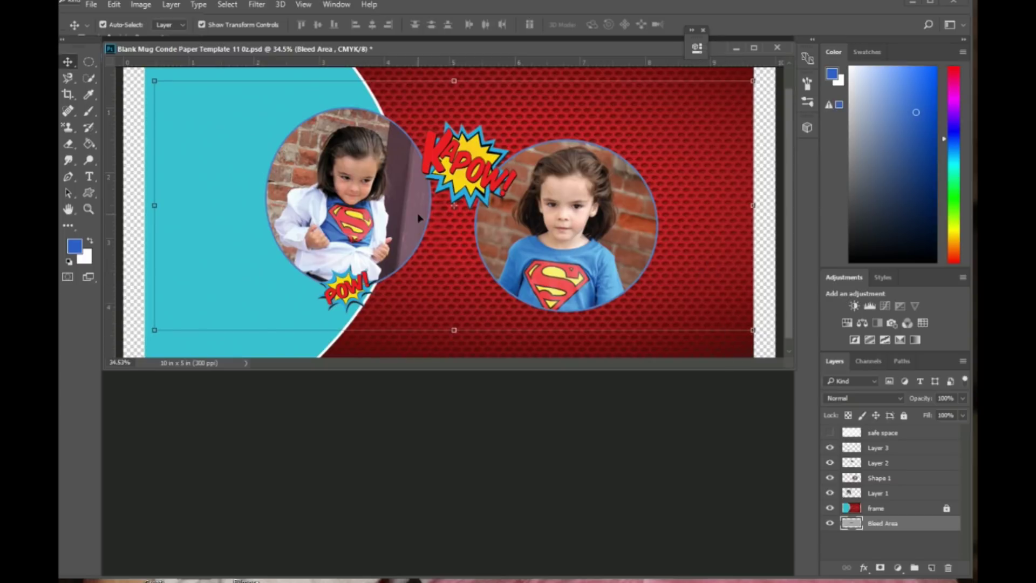
Step: Unlock the frame layer and merge all visible design layers into one, leaving out the safe space and Bleed Area layers
click(915, 509)
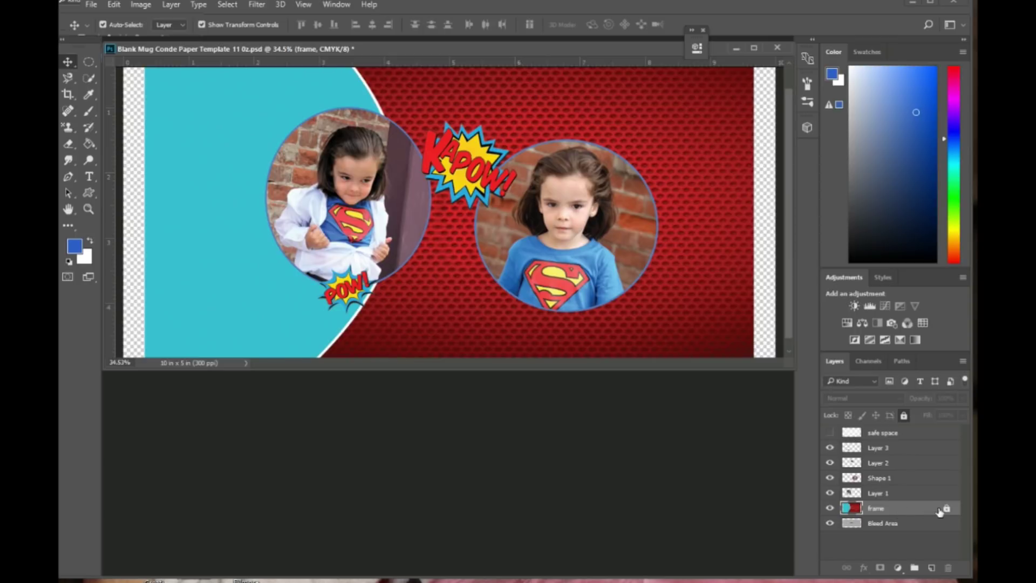
click(904, 416)
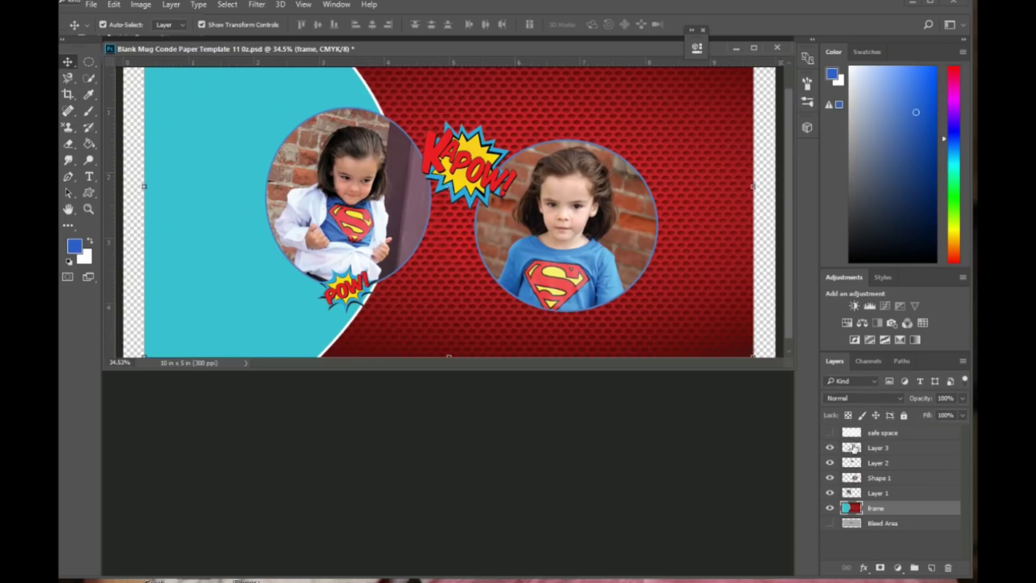
right_click(904, 465)
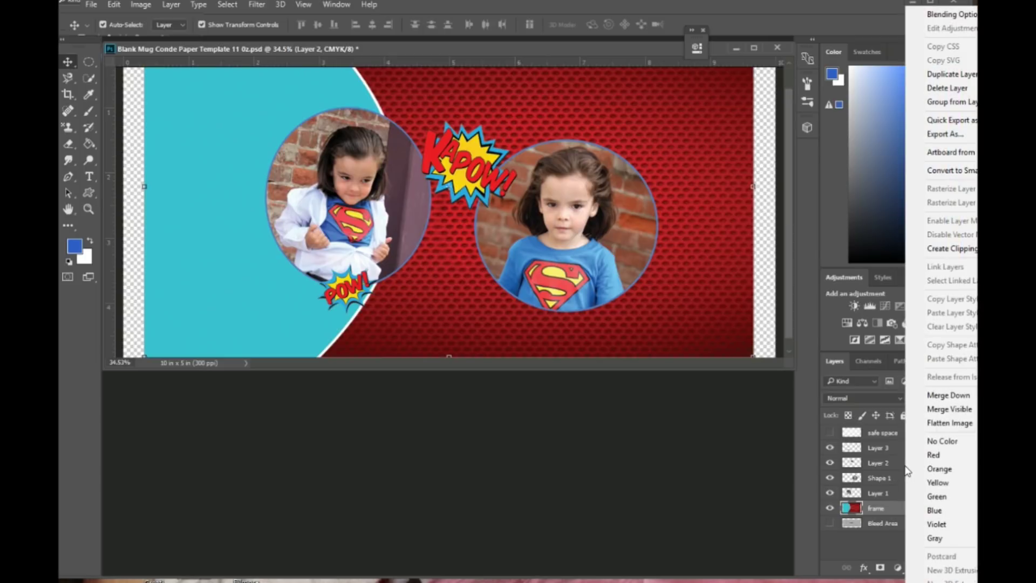
click(944, 413)
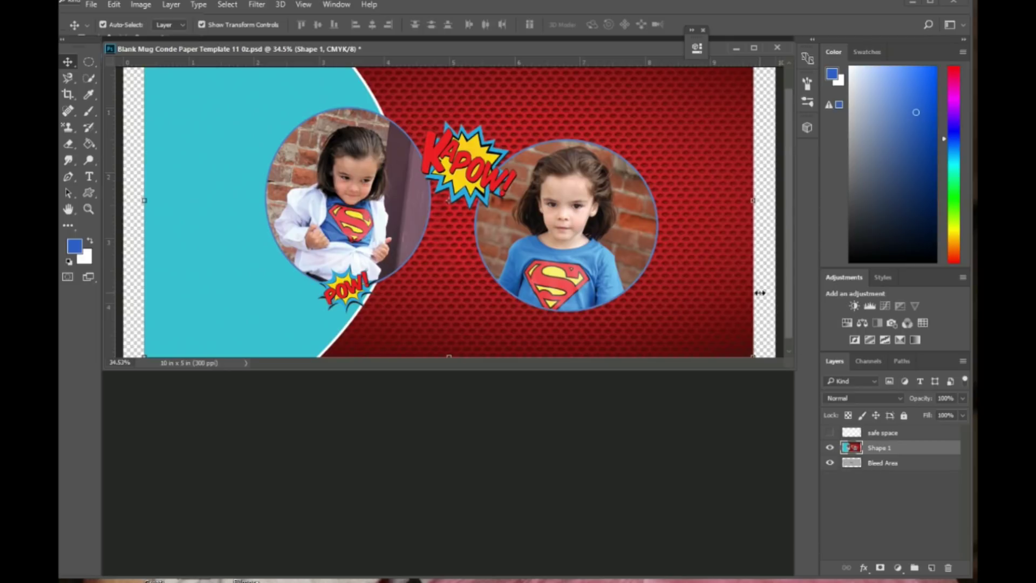
Step: Clip the merged design layer to the Bleed Area layer with a clipping mask, and check it against the safe space overlay
click(908, 471)
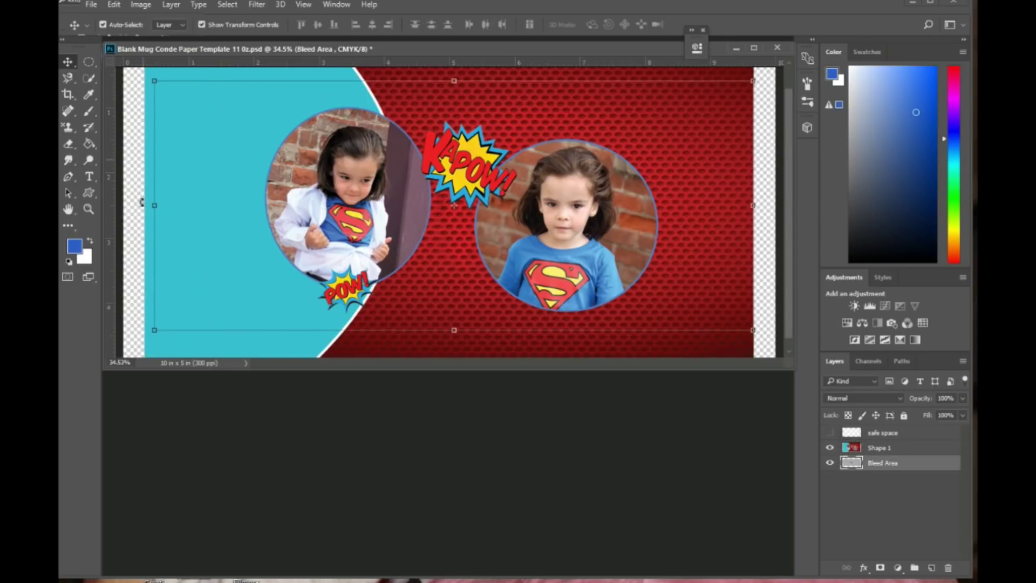
click(883, 452)
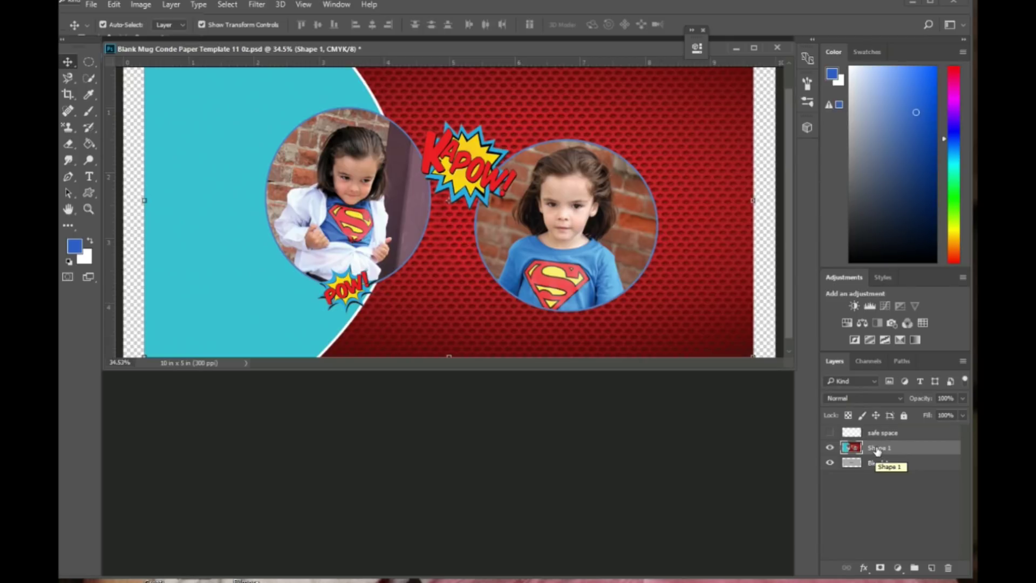
right_click(898, 449)
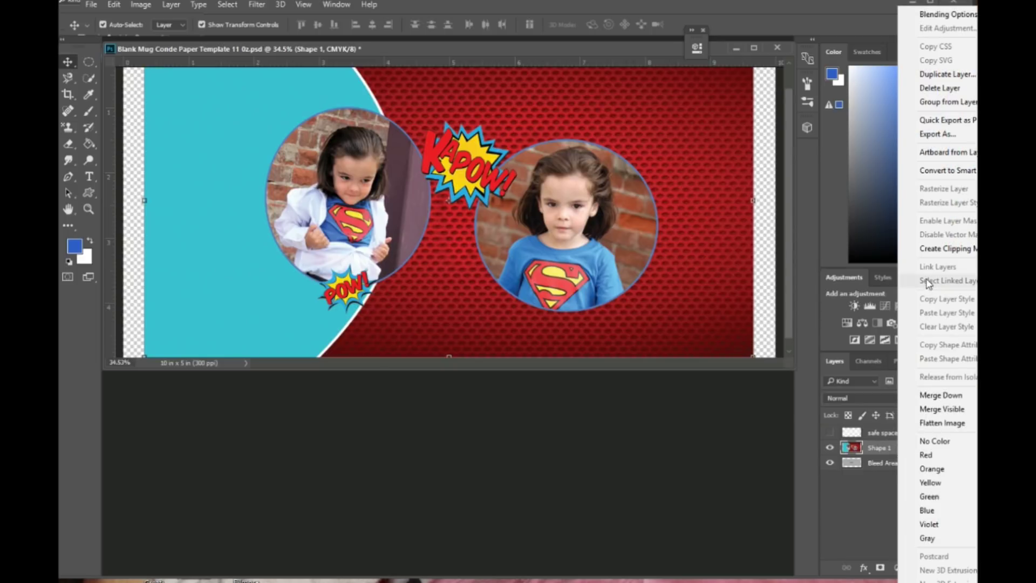
click(934, 251)
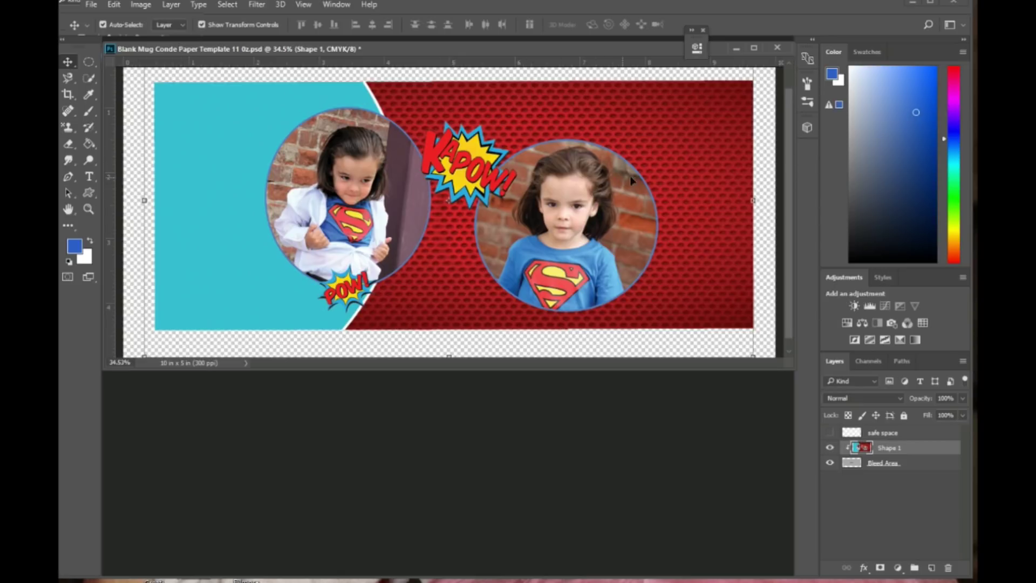
click(829, 433)
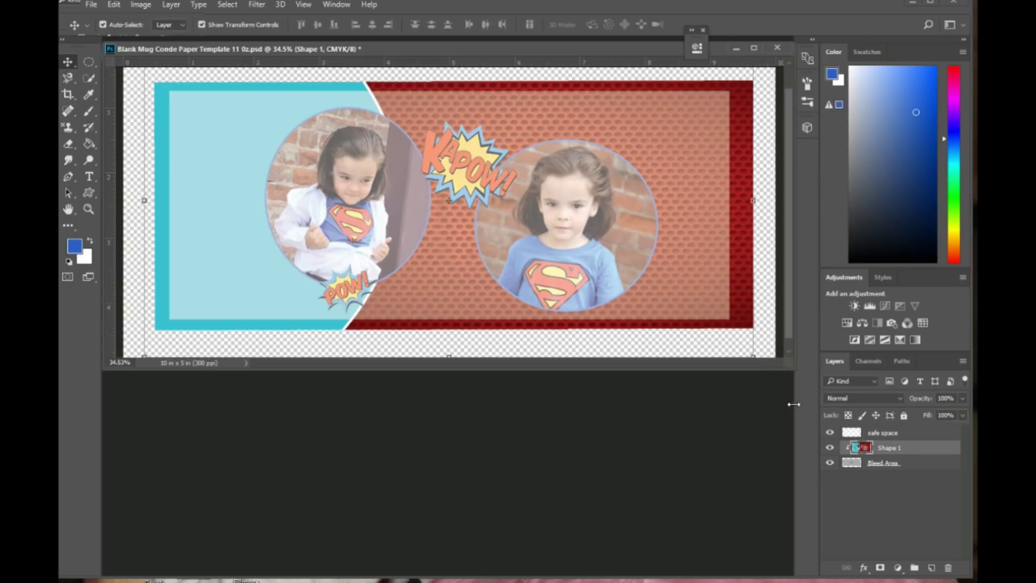
click(829, 433)
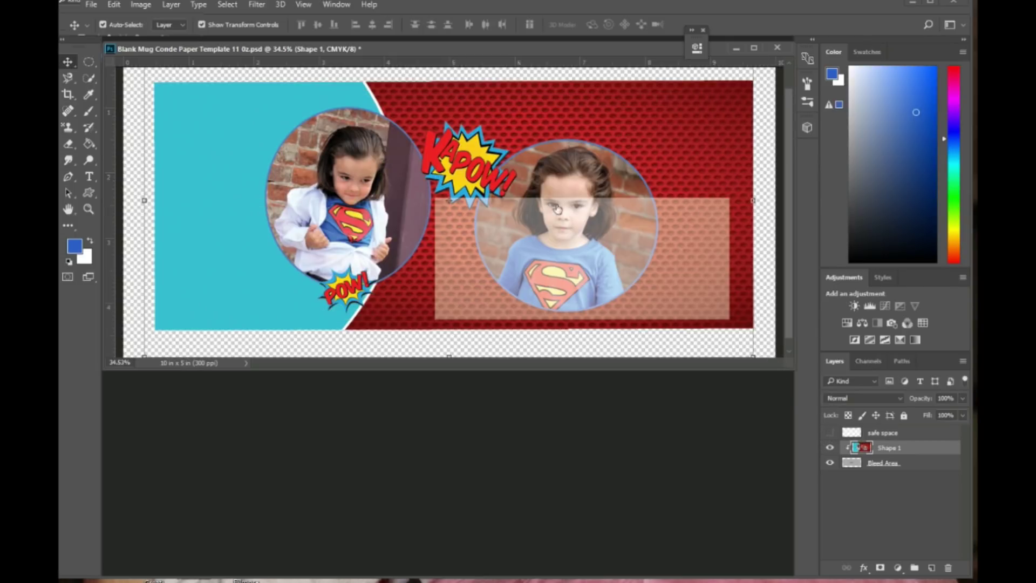